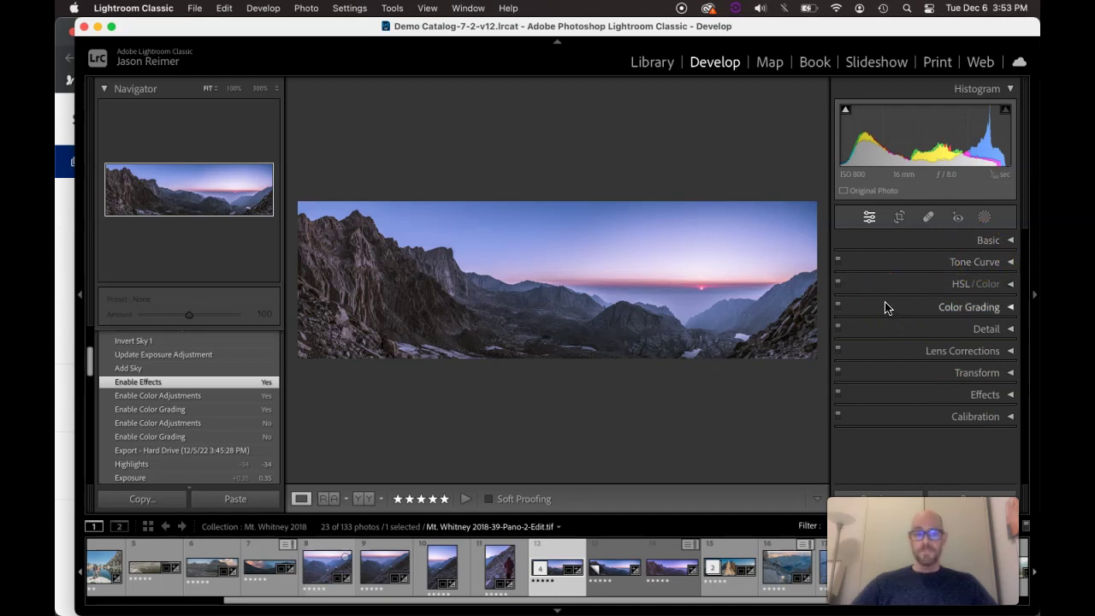
Step: Switch Lightroom Classic to full screen and expand the Basic panel
{"action": "left_click", "coordinate": [111, 28]}
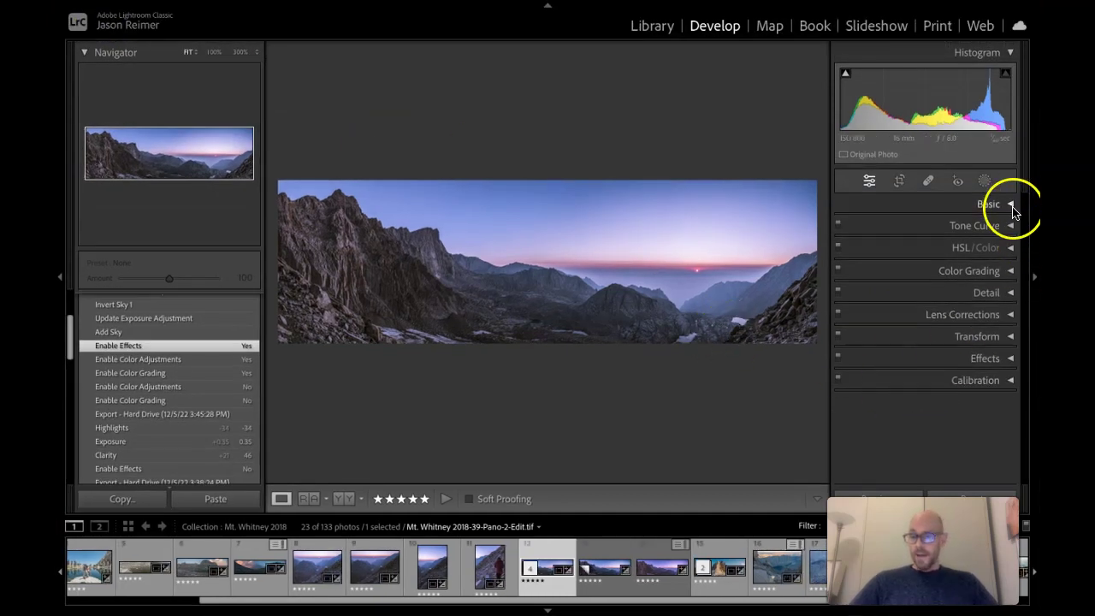
{"action": "left_click", "coordinate": [1011, 204]}
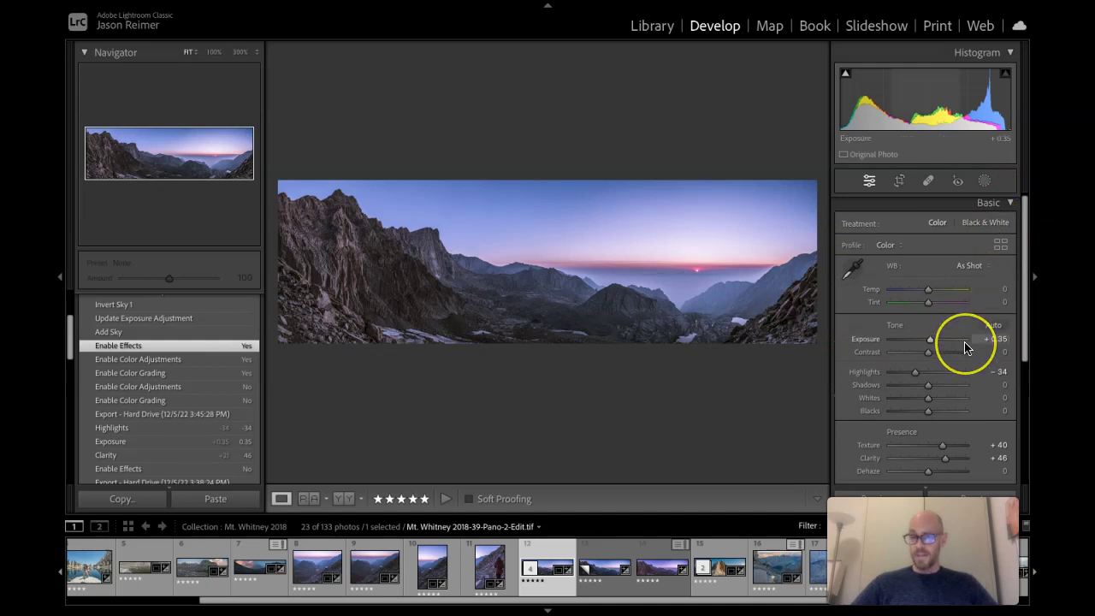
{"action": "scroll", "coordinate": [964, 343], "scroll_direction": "down", "scroll_amount": 3}
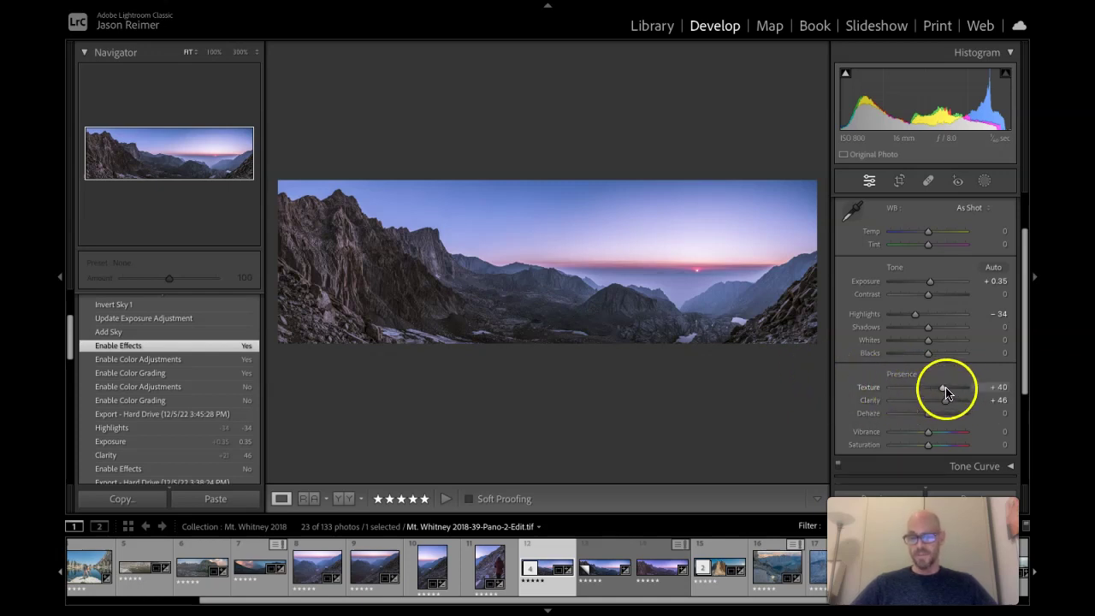
Step: Inspect the cliff rock detail at 100% zoom, then collapse the Basic panel
{"action": "left_click", "coordinate": [342, 288]}
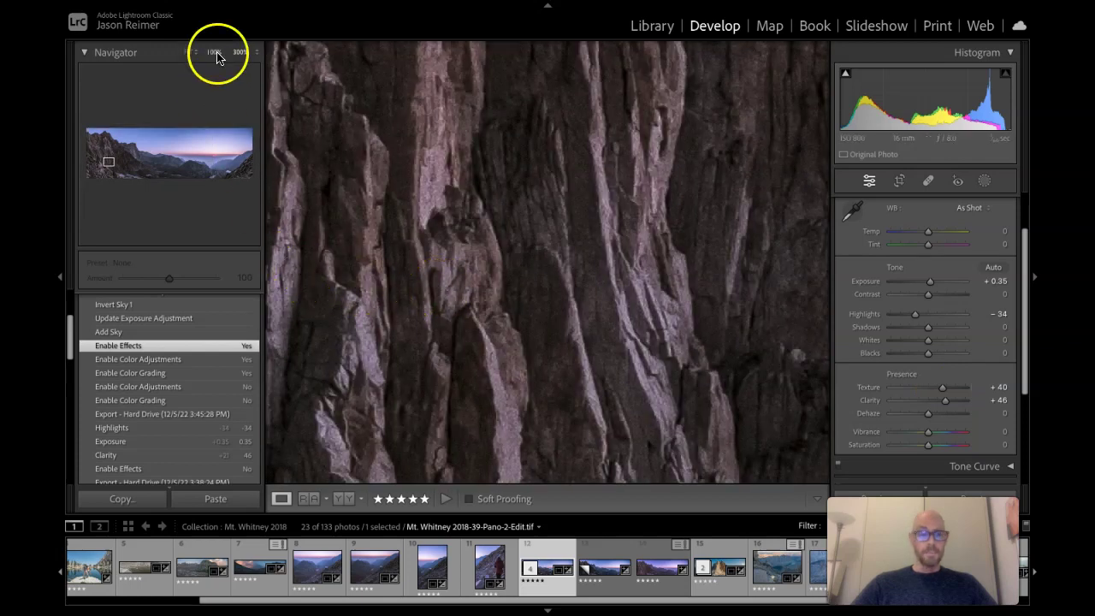
{"action": "left_click", "coordinate": [215, 52]}
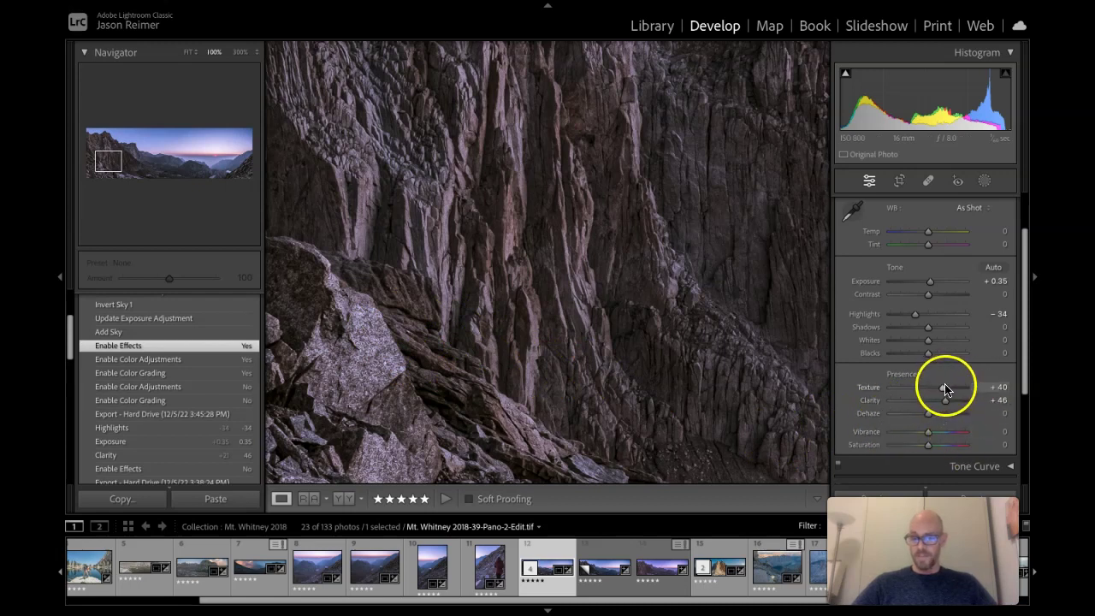
{"action": "scroll", "coordinate": [932, 272], "scroll_direction": "up", "scroll_amount": 1}
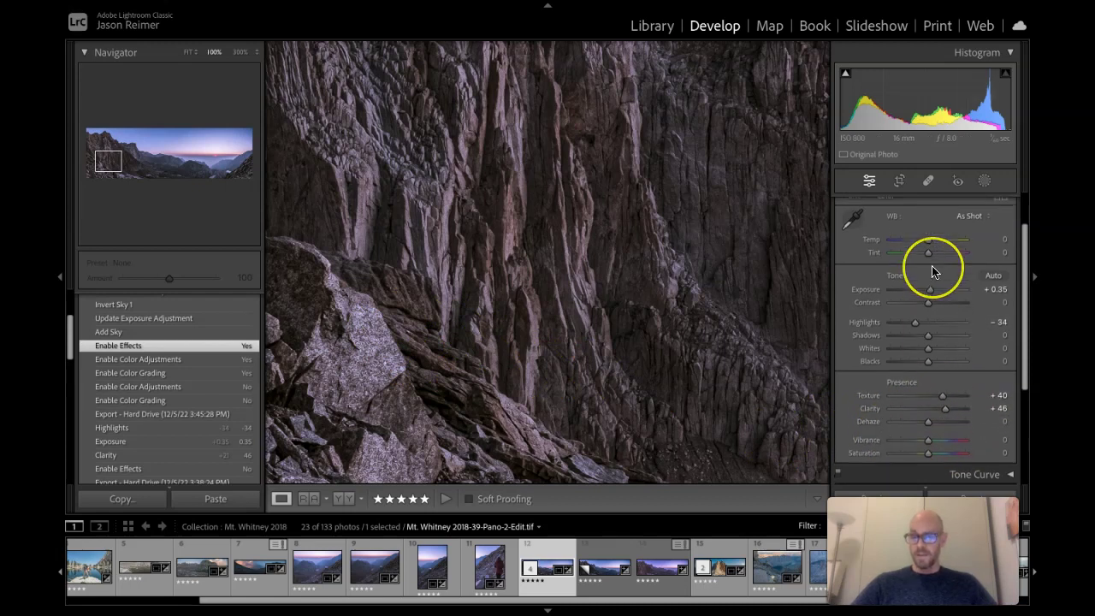
{"action": "scroll", "coordinate": [932, 272], "scroll_direction": "up", "scroll_amount": 3}
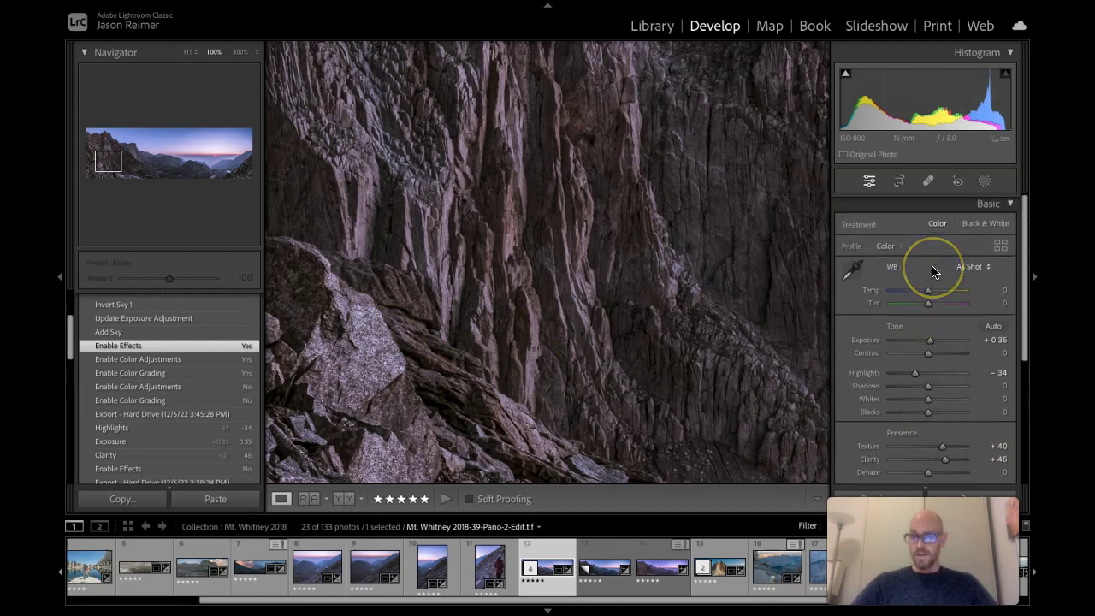
{"action": "left_click", "coordinate": [1008, 204]}
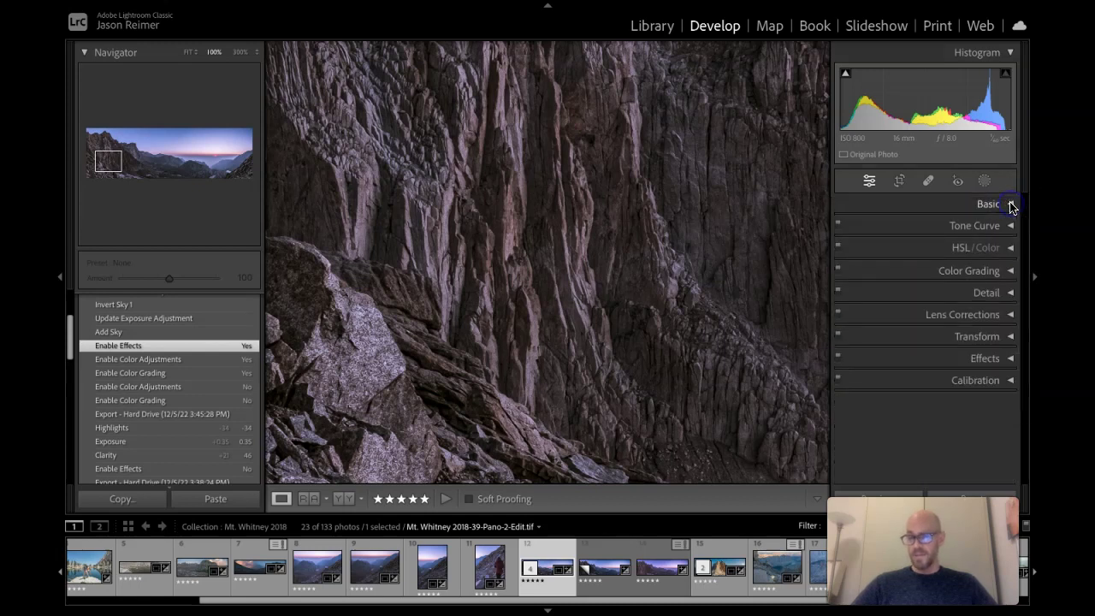
Step: Fit the whole panorama back in view and show the HSL/Color Hue sliders, all at 0
{"action": "left_click", "coordinate": [1010, 249]}
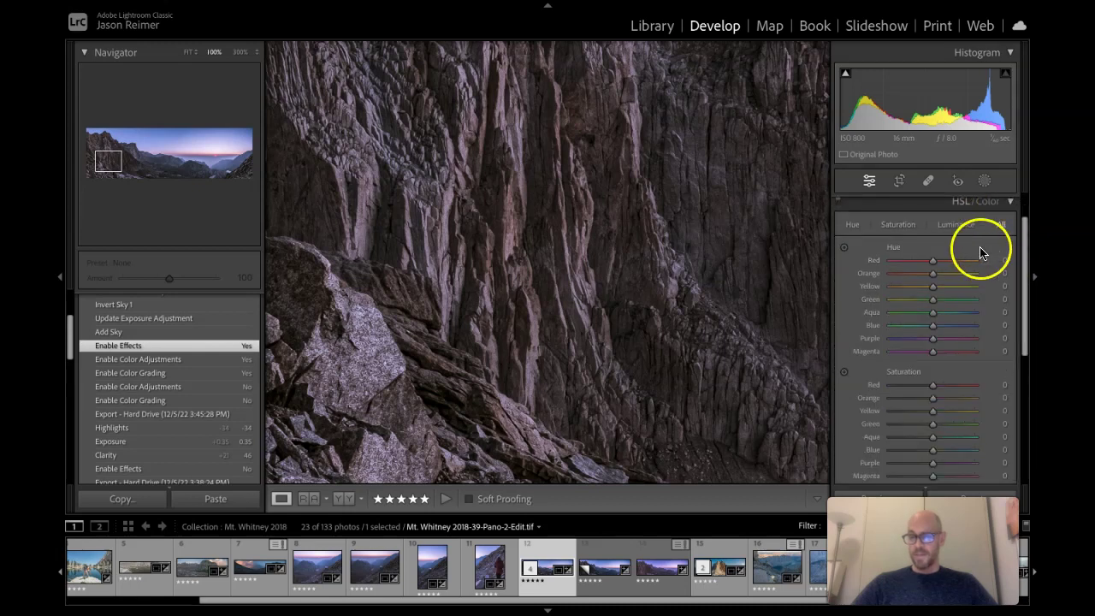
{"action": "scroll", "coordinate": [941, 227], "scroll_direction": "up", "scroll_amount": 1}
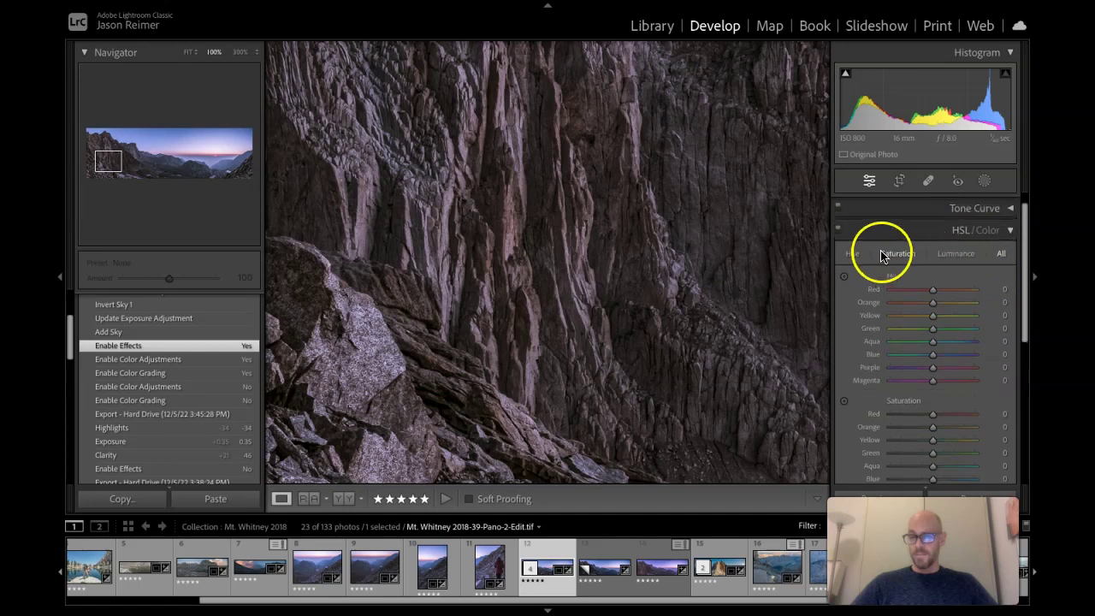
{"action": "left_click", "coordinate": [856, 256]}
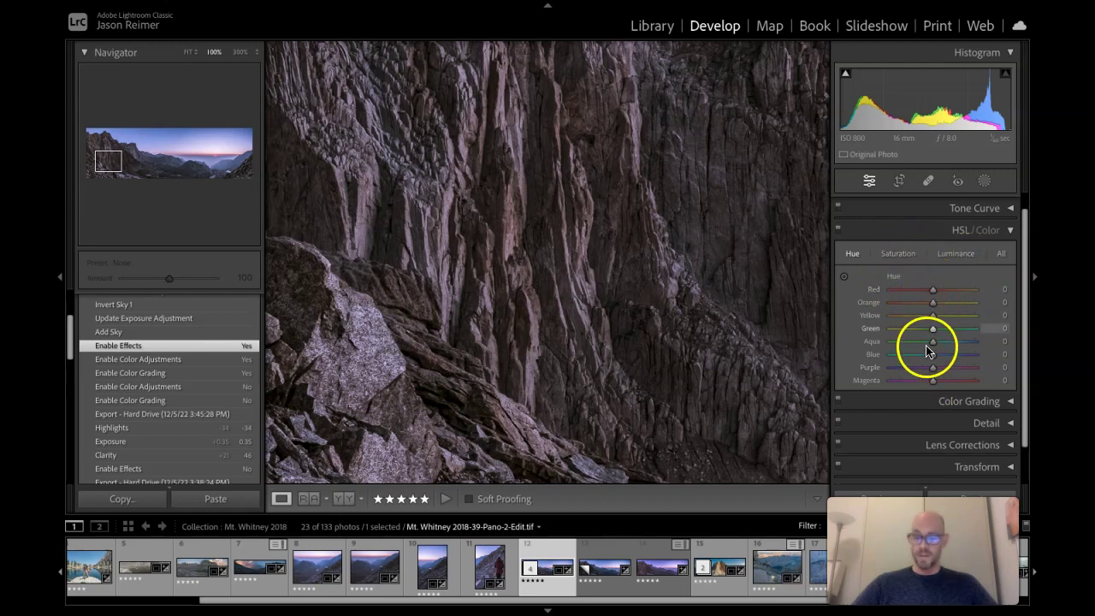
{"action": "left_click", "coordinate": [521, 290]}
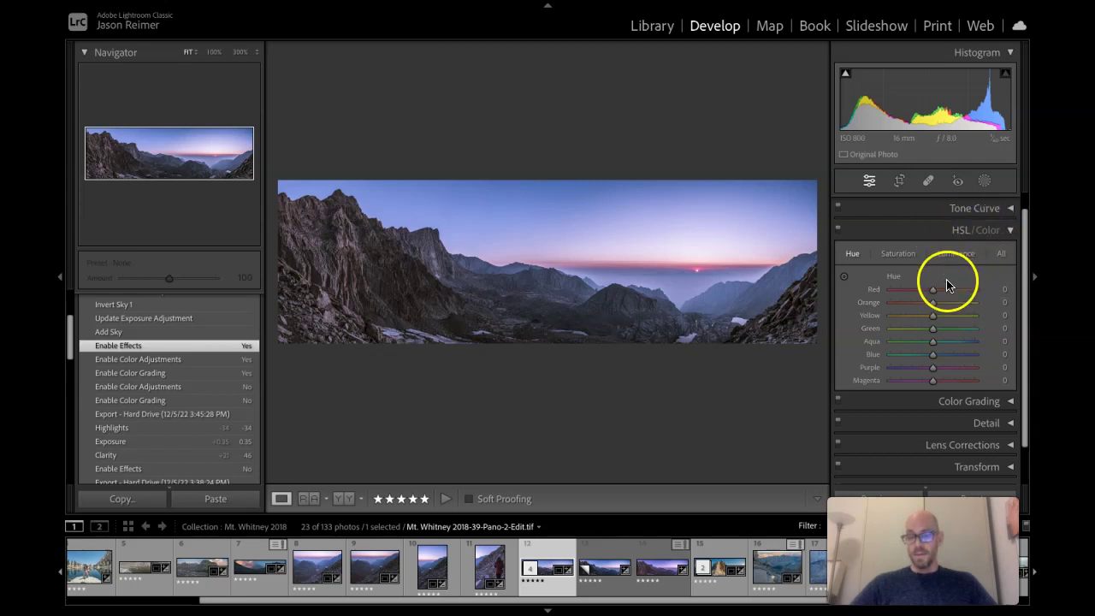
{"action": "scroll", "coordinate": [954, 279], "scroll_direction": "up", "scroll_amount": 1}
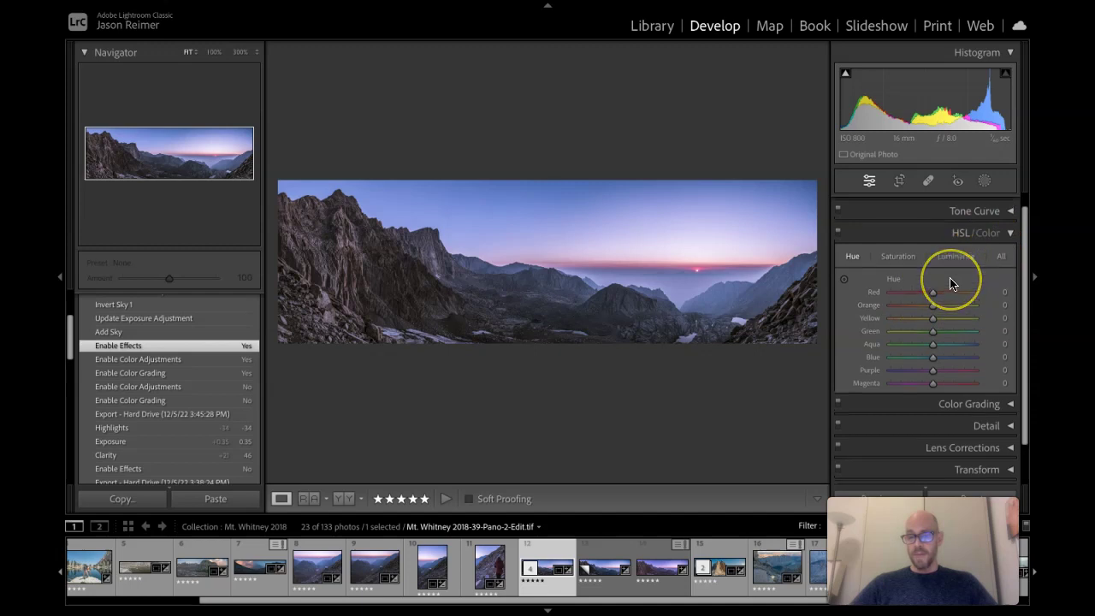
{"action": "left_click", "coordinate": [989, 238]}
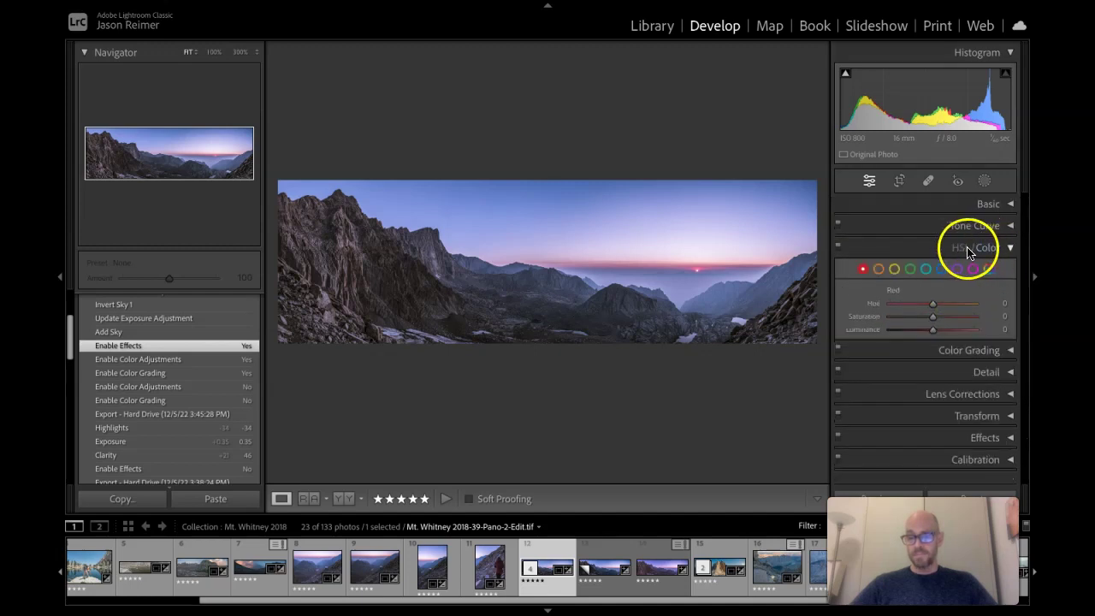
{"action": "left_click", "coordinate": [962, 248]}
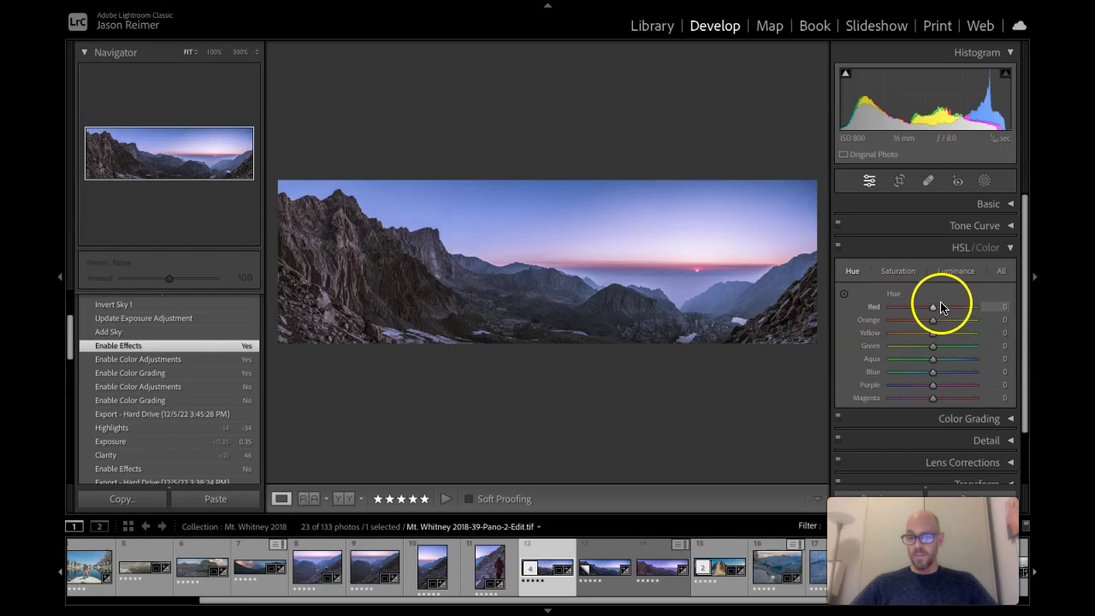
Step: Set the Basic Treatment to Black & White and expand the B&W mix panel
{"action": "left_click", "coordinate": [1010, 249]}
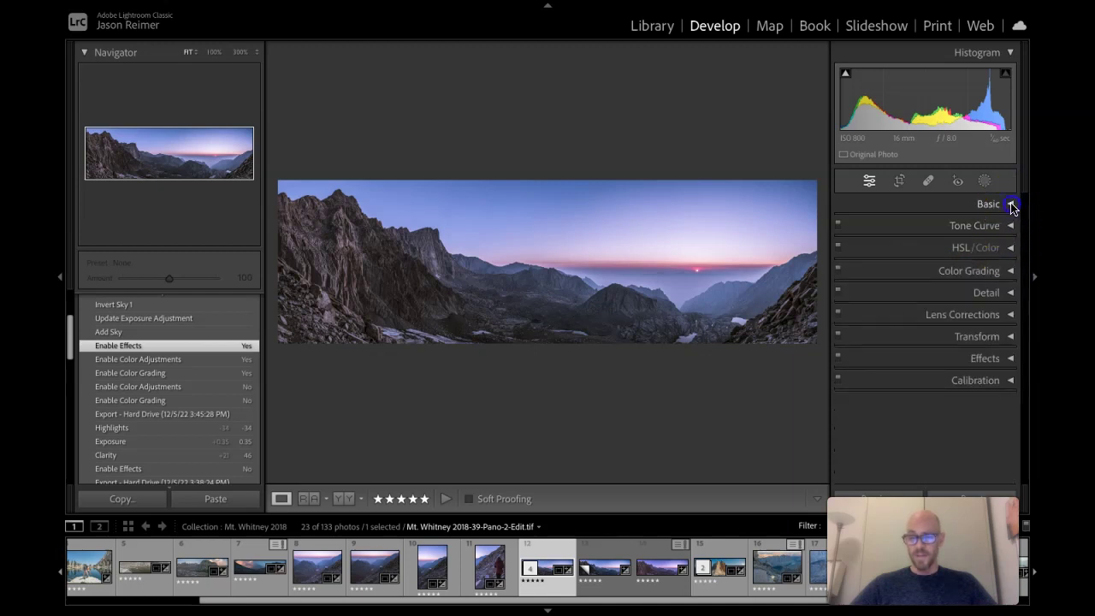
{"action": "left_click", "coordinate": [1011, 206]}
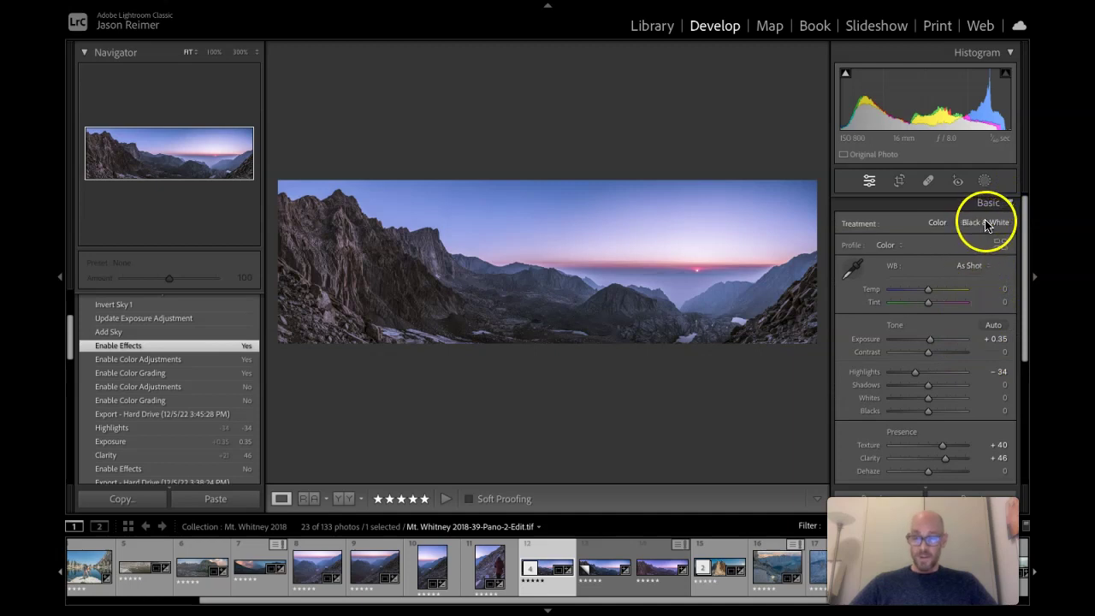
{"action": "left_click", "coordinate": [986, 224]}
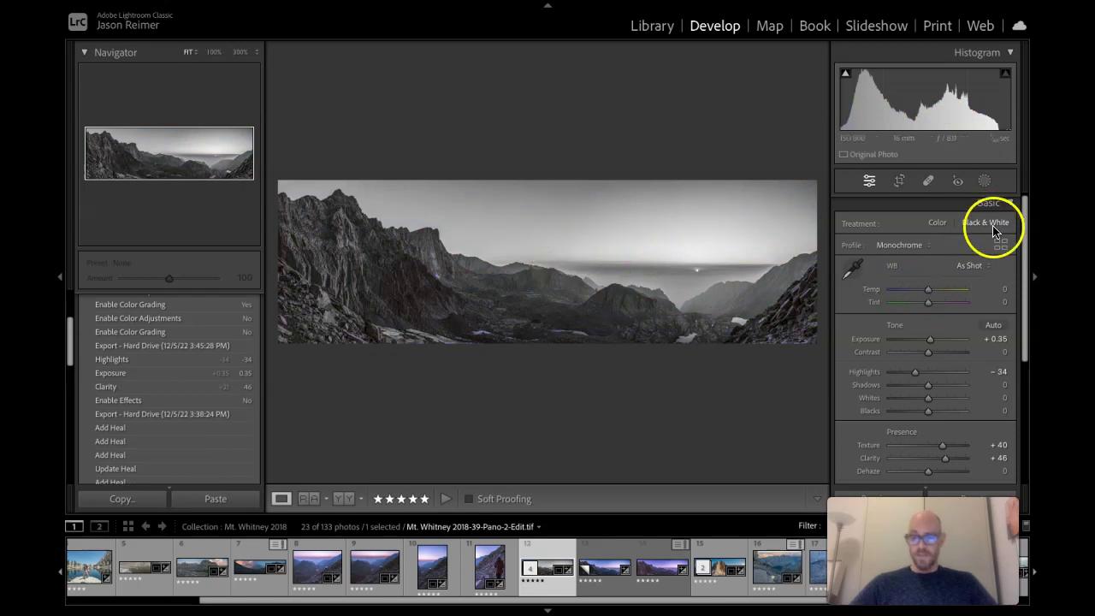
{"action": "left_click", "coordinate": [1009, 205]}
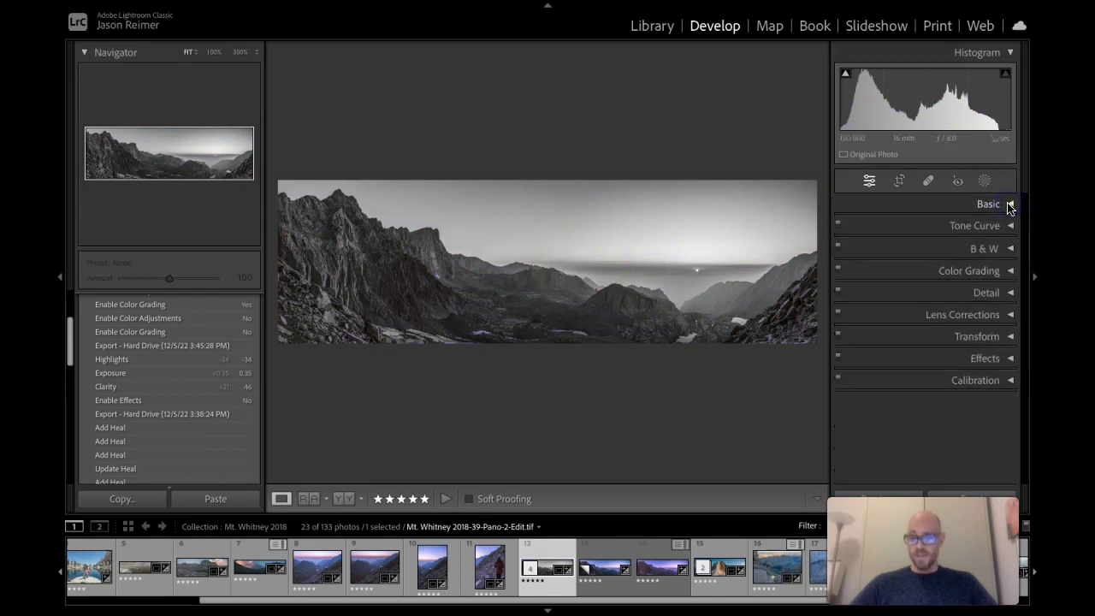
{"action": "left_click", "coordinate": [1011, 251]}
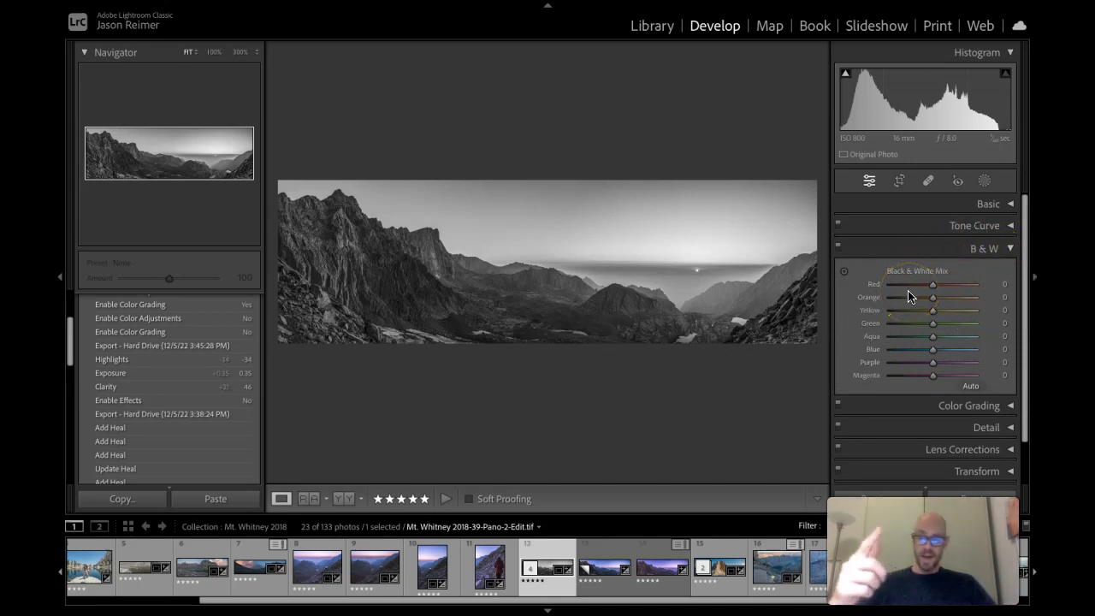
{"action": "left_click", "coordinate": [991, 206]}
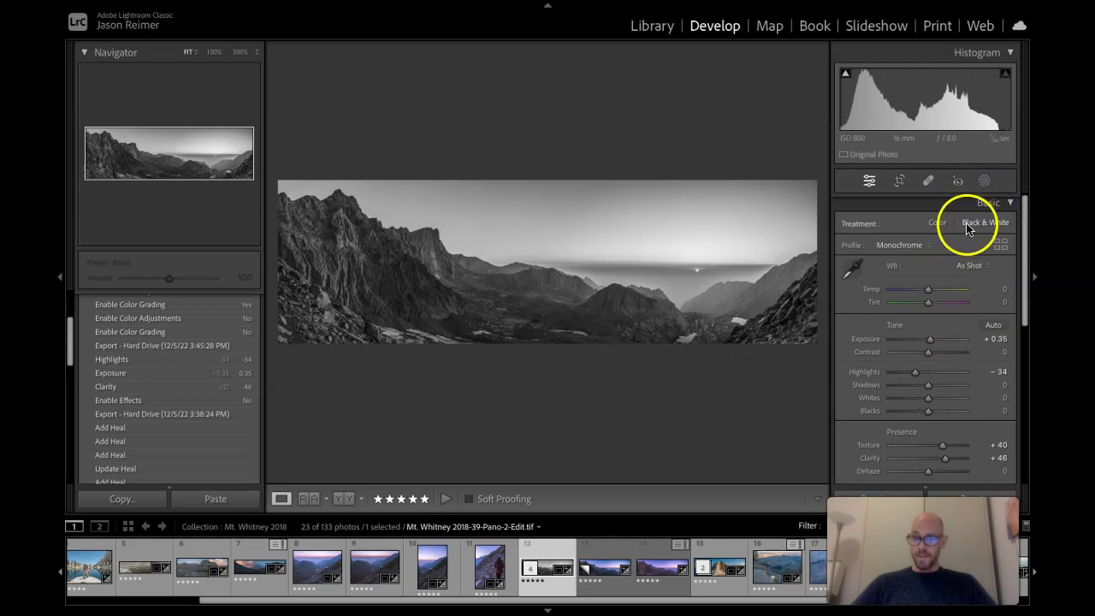
{"action": "left_click", "coordinate": [990, 203]}
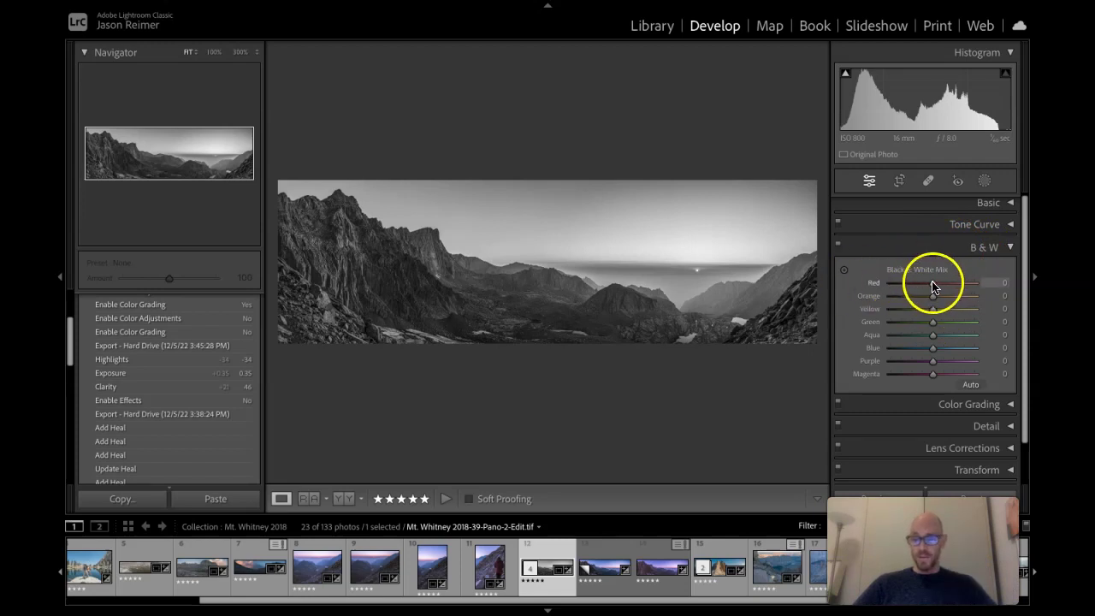
{"action": "left_click_drag", "start_coordinate": [898, 287], "coordinate": [921, 287]}
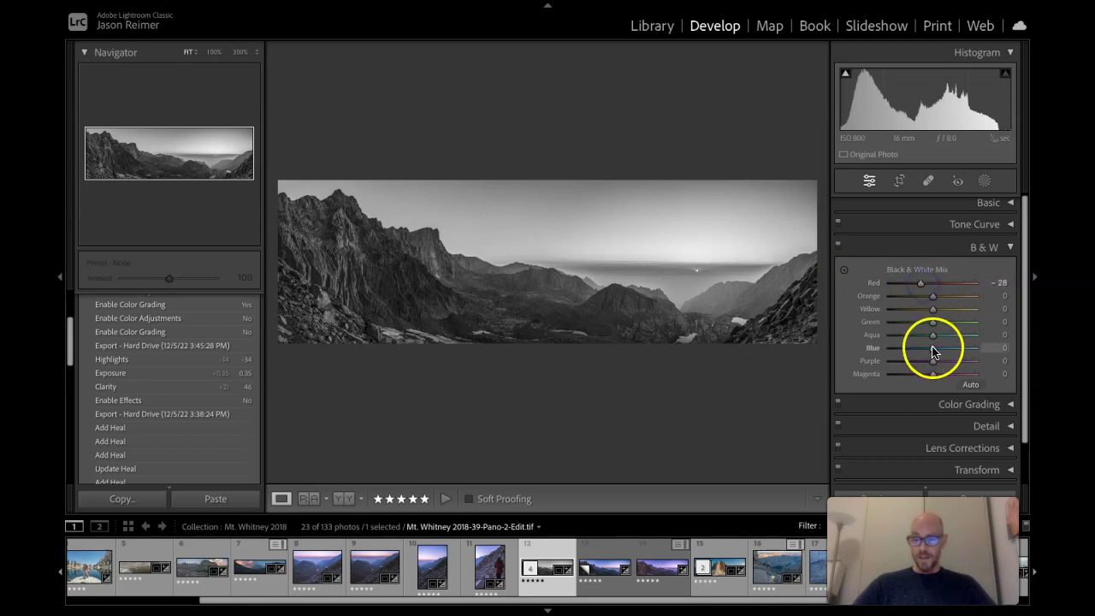
{"action": "mouse_move", "coordinate": [931, 349]}
{"action": "left_mouse_down"}
{"action": "mouse_move", "coordinate": [894, 354]}
{"action": "mouse_move", "coordinate": [932, 356]}
{"action": "left_mouse_up"}
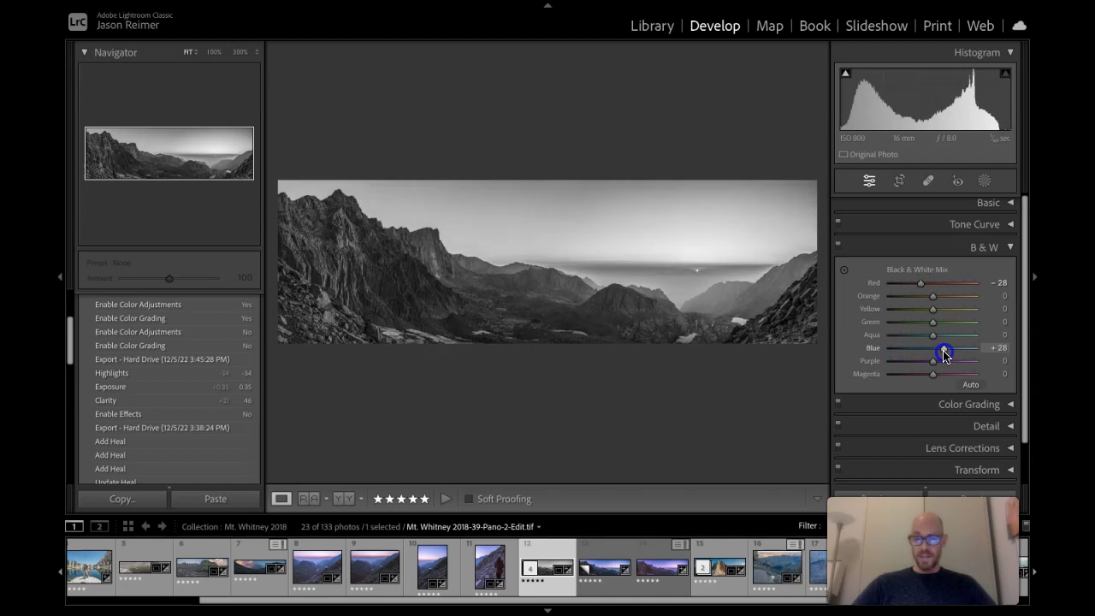
{"action": "left_click_drag", "start_coordinate": [944, 355], "coordinate": [932, 355]}
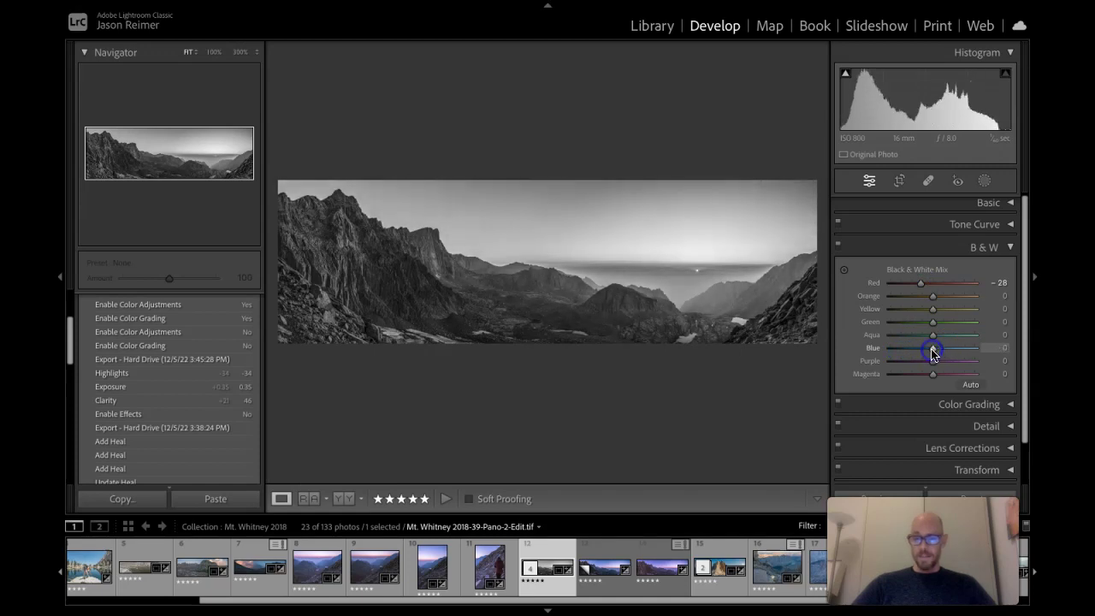
{"action": "left_click", "coordinate": [919, 285]}
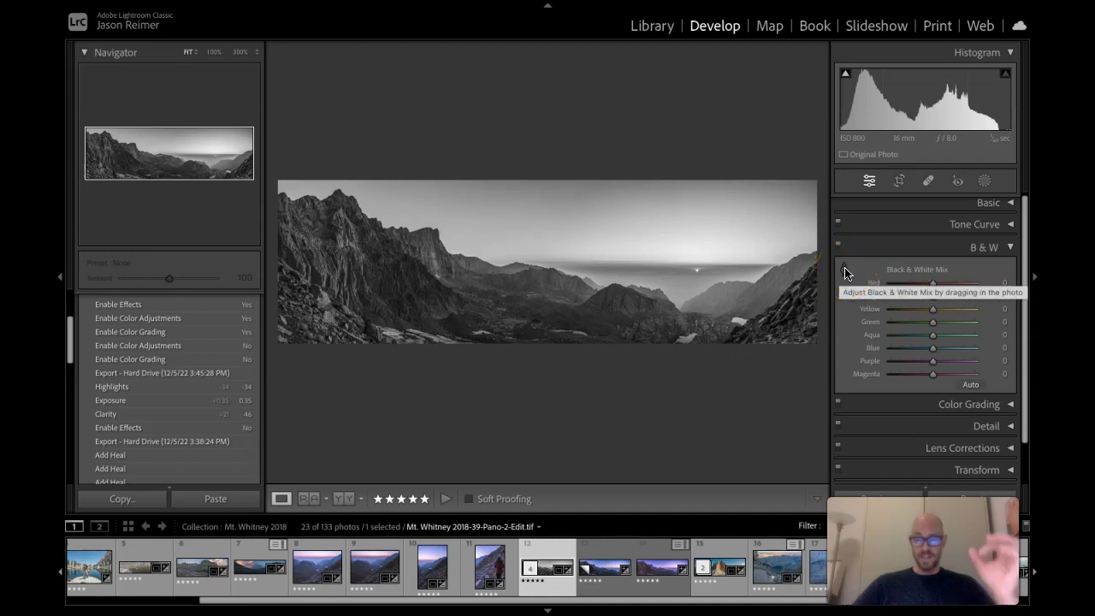
Step: Use the B&W targeted adjustment tool on sky and cliffs: Red +62, Orange +43, Blue -2, Purple +31
{"action": "left_click", "coordinate": [845, 271]}
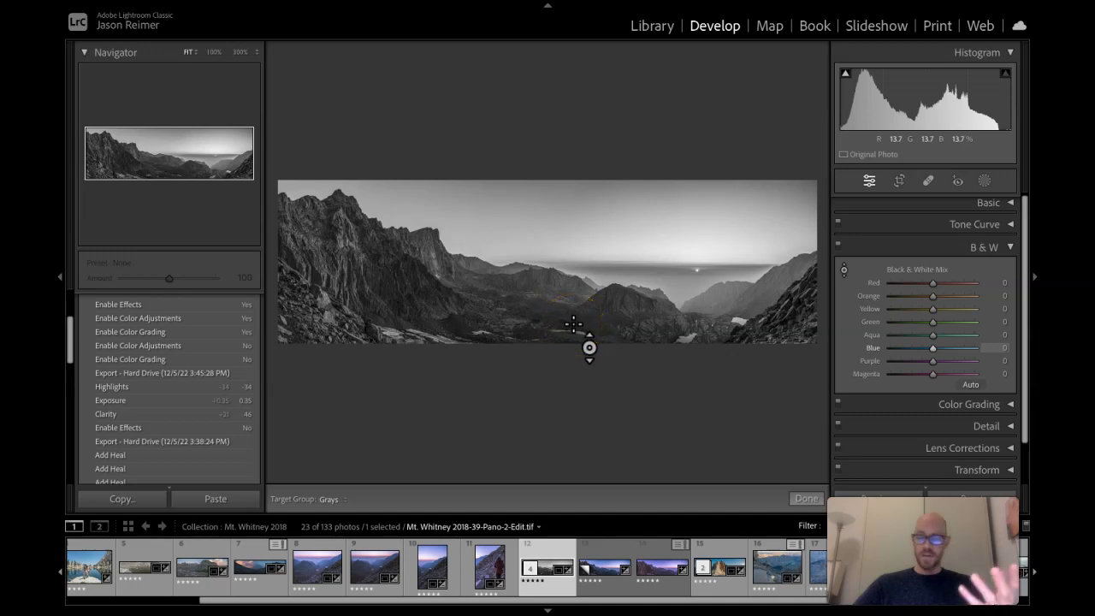
{"action": "left_click_drag", "start_coordinate": [572, 324], "coordinate": [578, 291]}
{"action": "left_click_drag", "start_coordinate": [499, 203], "coordinate": [500, 219]}
{"action": "left_click_drag", "start_coordinate": [359, 281], "coordinate": [327, 268]}
{"action": "left_click", "coordinate": [334, 287]}
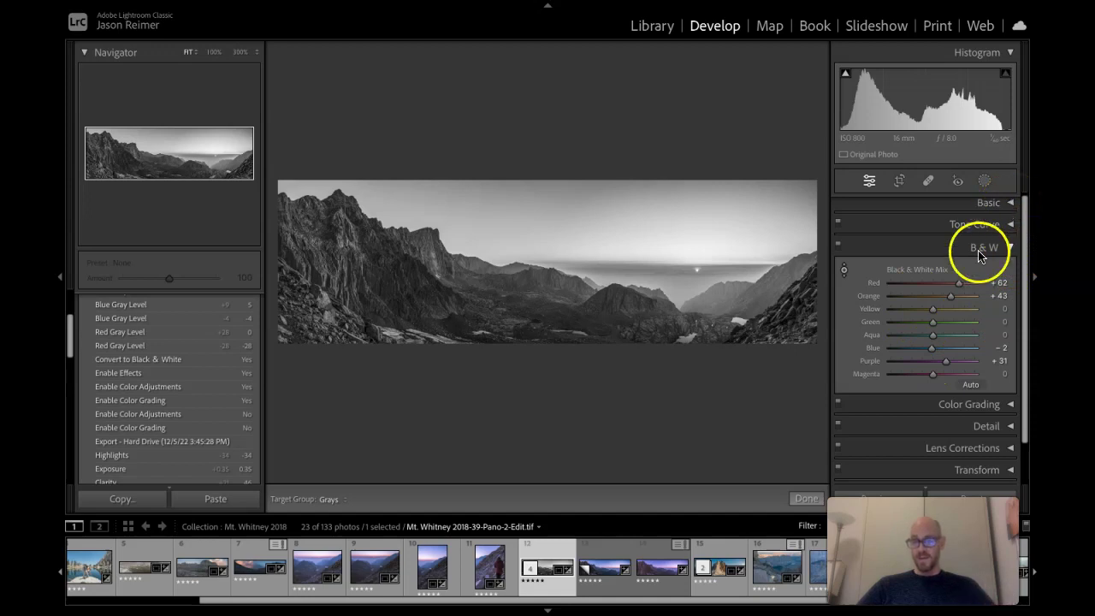
Step: Set the Treatment back to Color with Contrast +29, then collapse the Basic and HSL/Color panels
{"action": "left_click", "coordinate": [992, 203]}
{"action": "left_click", "coordinate": [938, 224]}
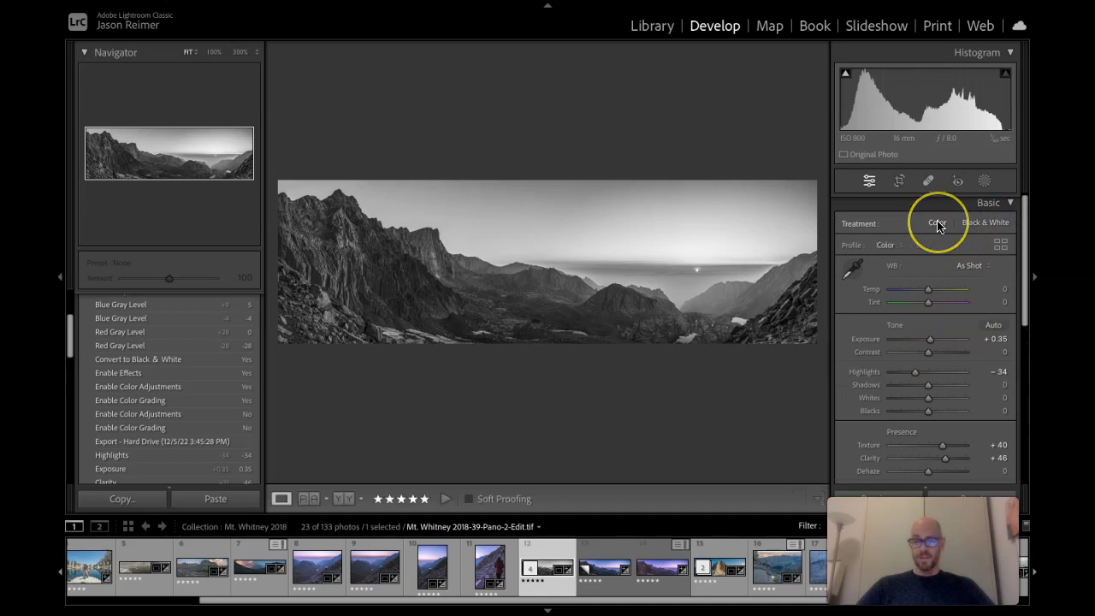
{"action": "left_click", "coordinate": [938, 352]}
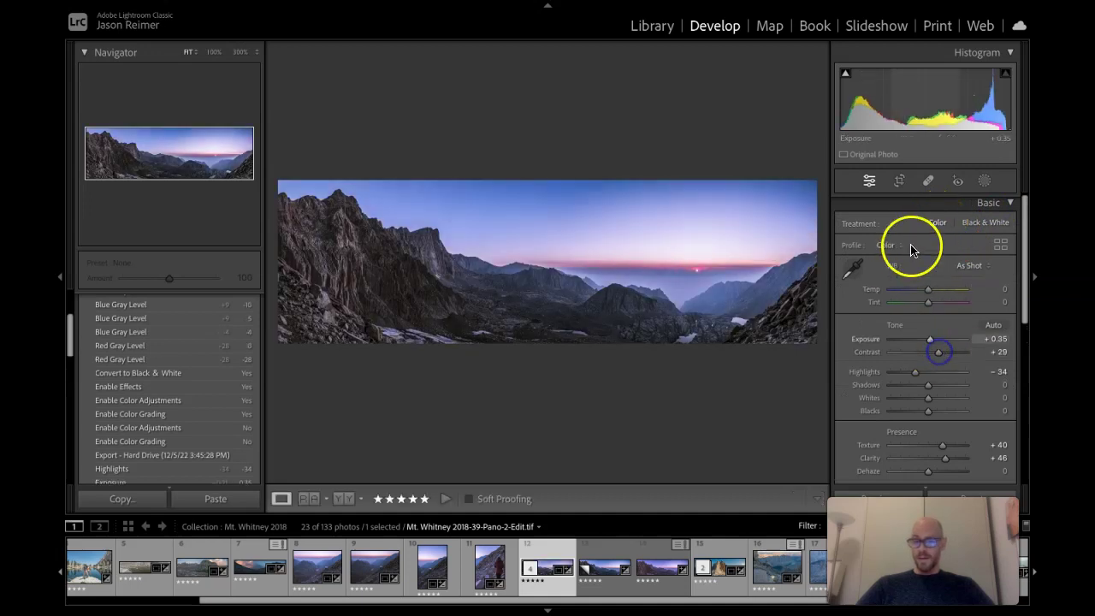
{"action": "left_click", "coordinate": [1009, 206]}
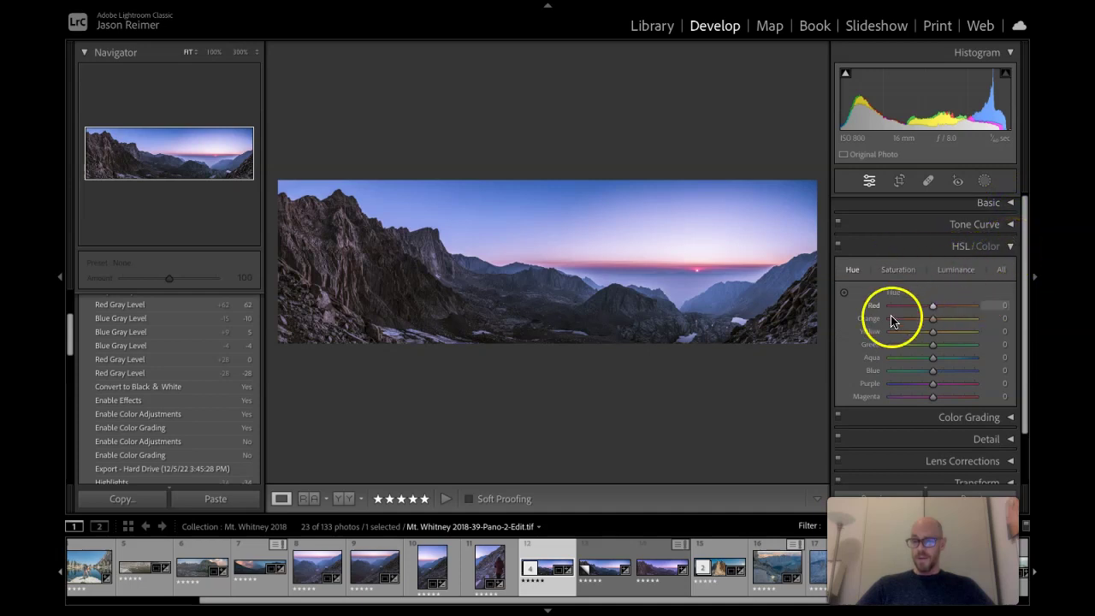
{"action": "left_click", "coordinate": [1011, 247]}
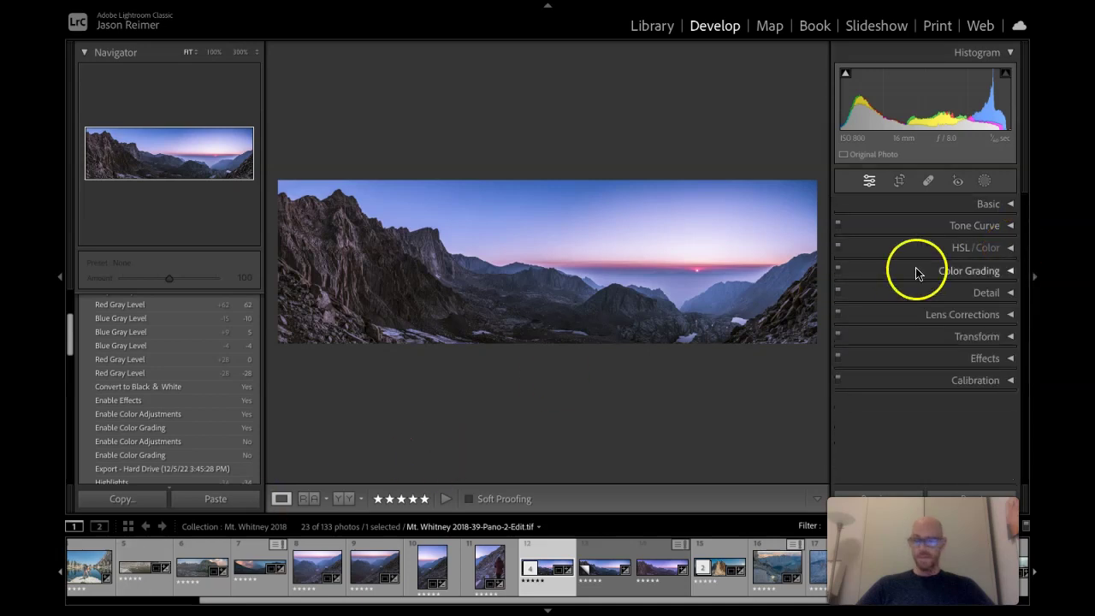
Step: Expand Color Grading, preview the Shadows, Midtones and Global views, and return to 3-way view
{"action": "left_click", "coordinate": [1010, 272]}
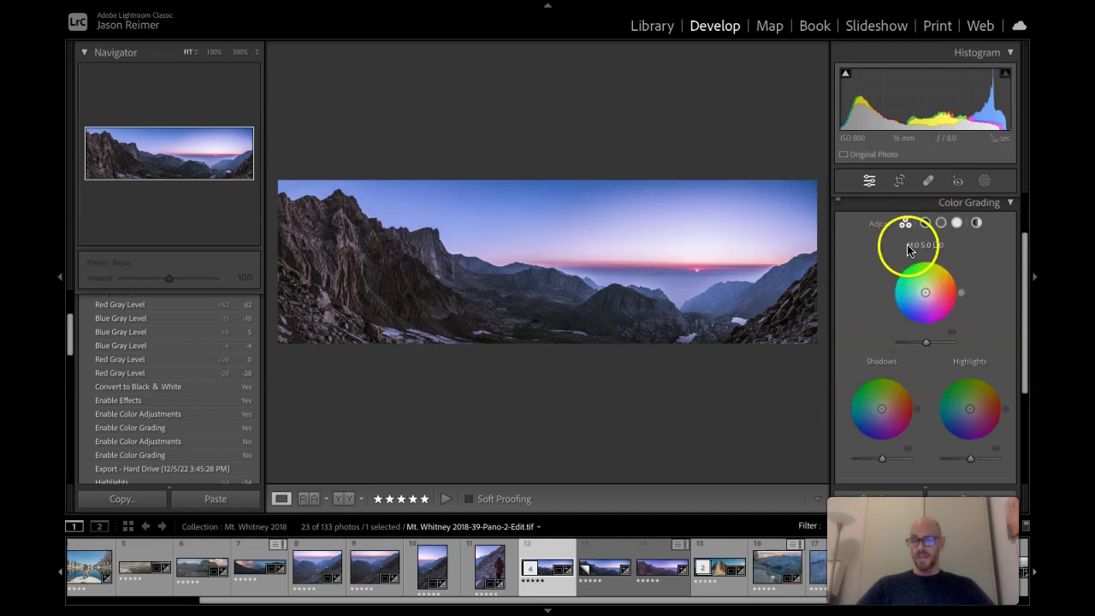
{"action": "left_click", "coordinate": [924, 224]}
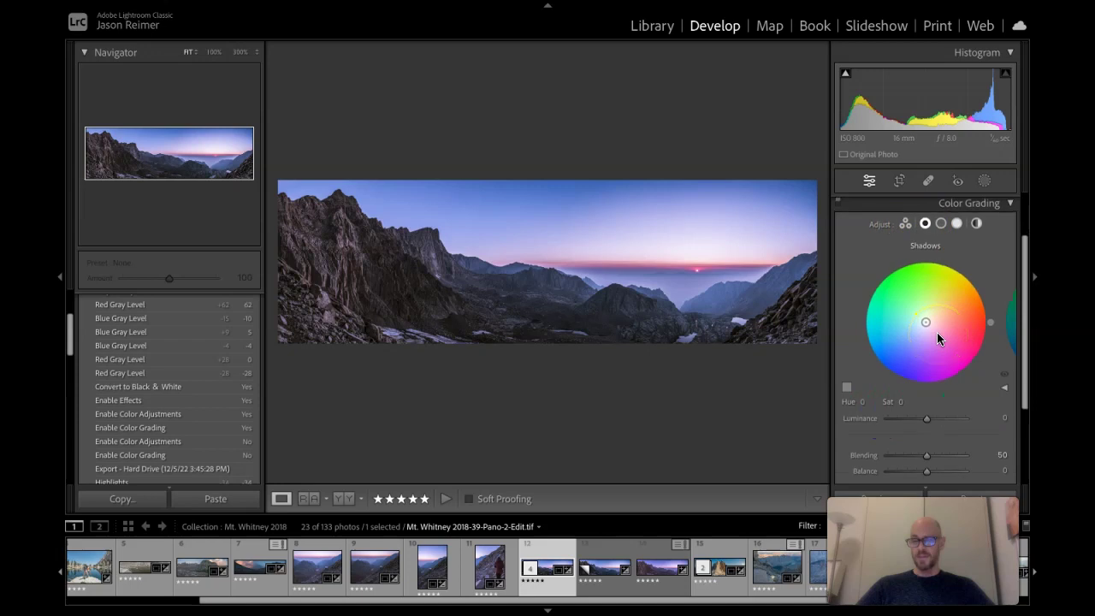
{"action": "scroll", "coordinate": [936, 332], "scroll_direction": "down", "scroll_amount": 1}
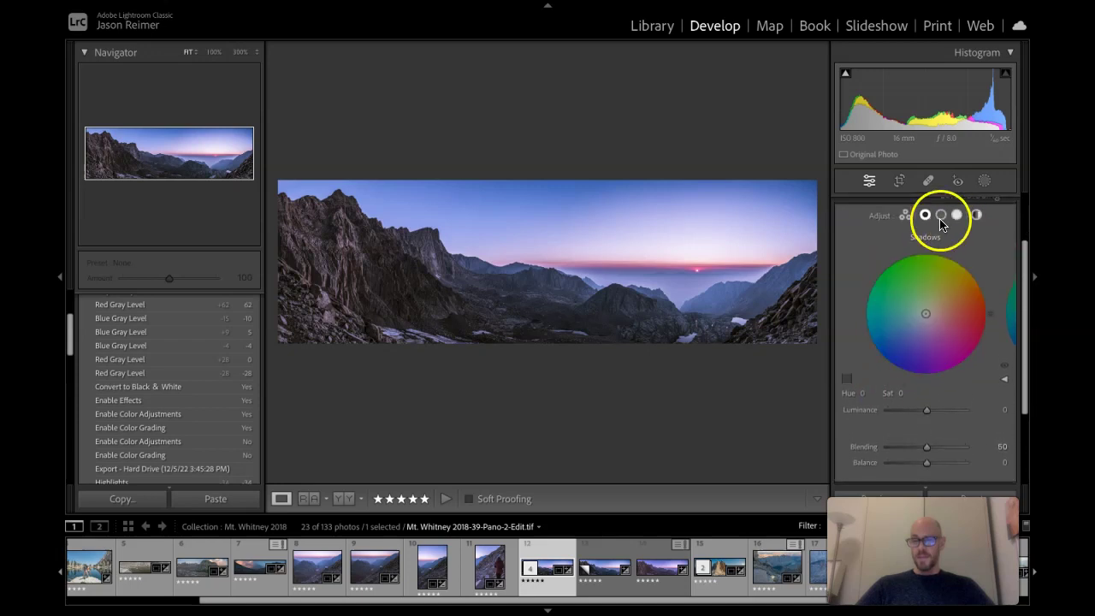
{"action": "left_click", "coordinate": [941, 216]}
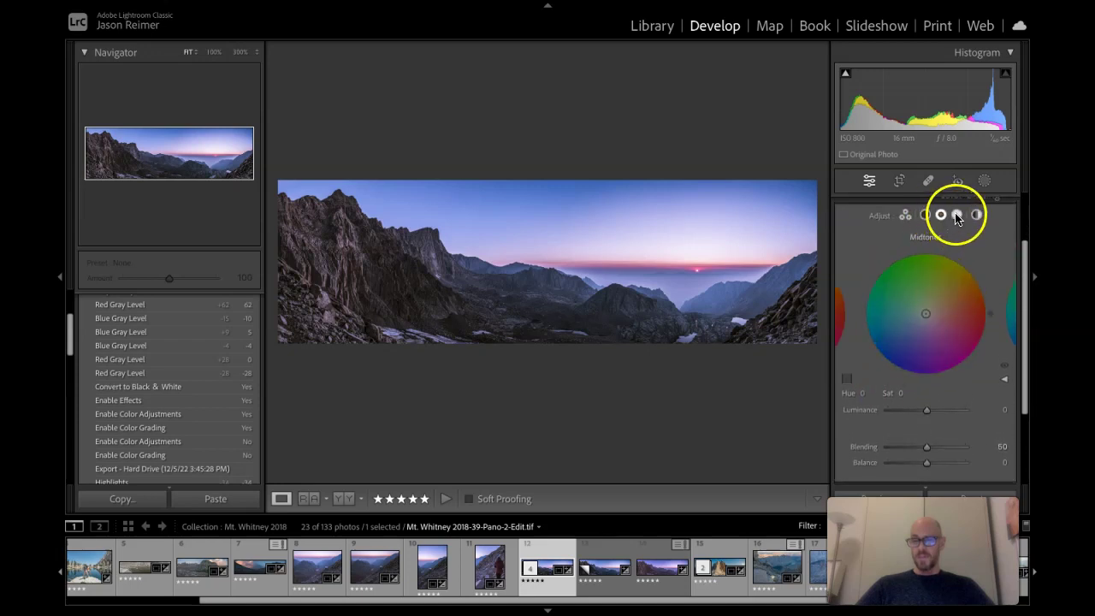
{"action": "left_click", "coordinate": [977, 215]}
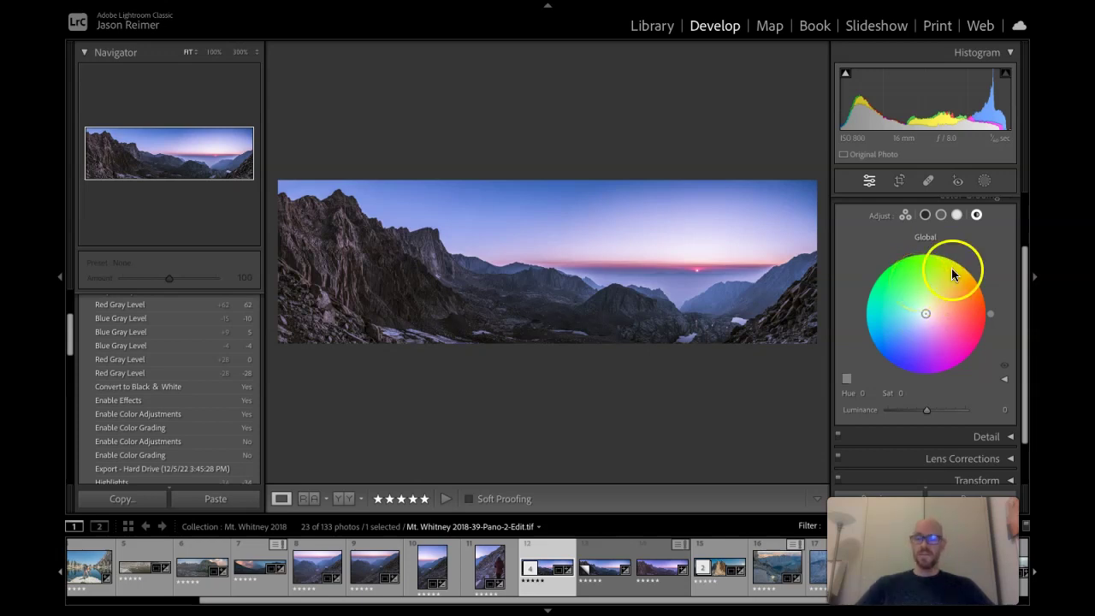
{"action": "left_click", "coordinate": [905, 215]}
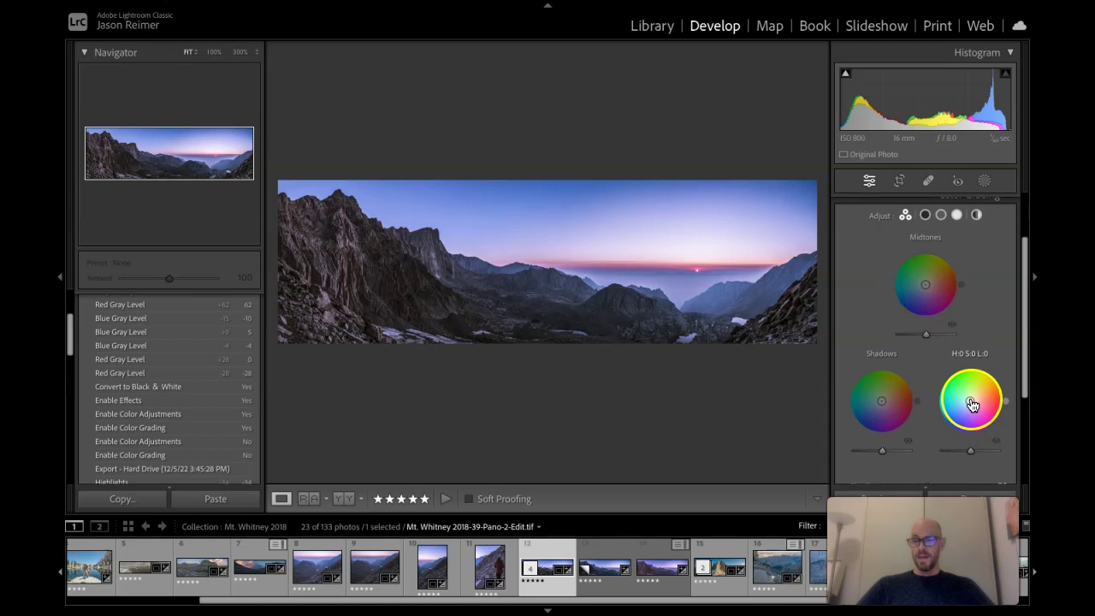
Step: Grade highlights warm (hue 33), shadows blue (hue 220, saturation 41, luminance +4), midtones orange
{"action": "left_click_drag", "start_coordinate": [972, 405], "coordinate": [980, 402]}
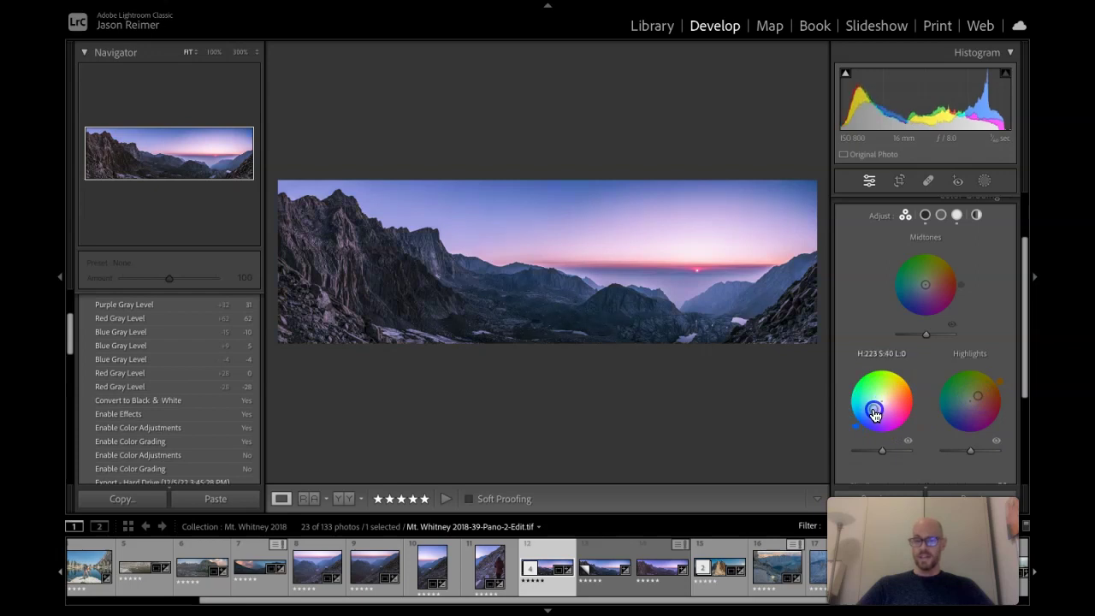
{"action": "left_click_drag", "start_coordinate": [882, 439], "coordinate": [878, 439]}
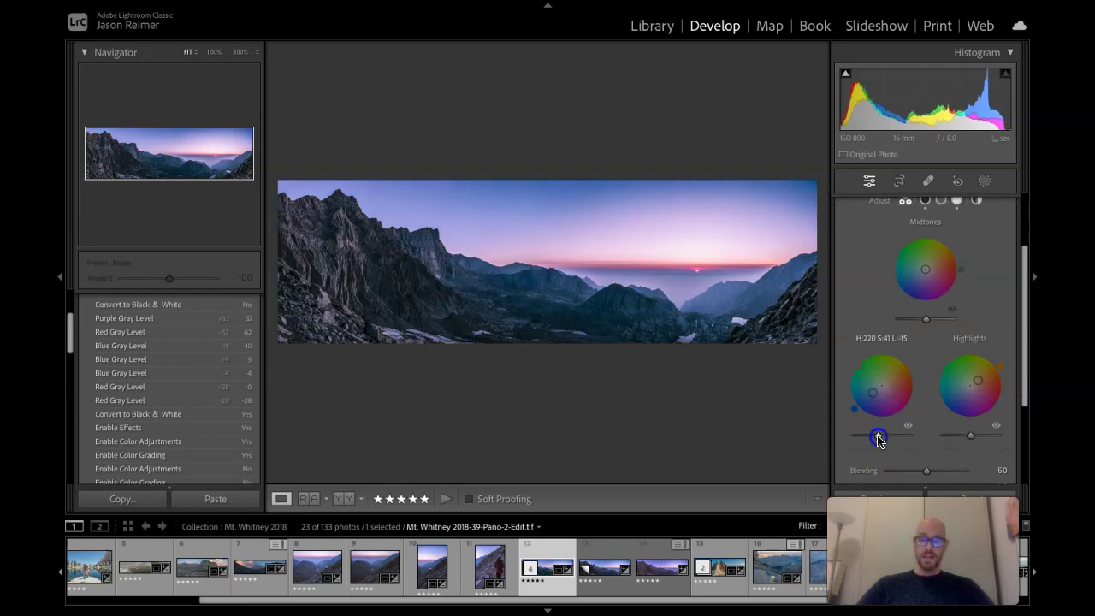
{"action": "left_click_drag", "start_coordinate": [875, 438], "coordinate": [873, 439]}
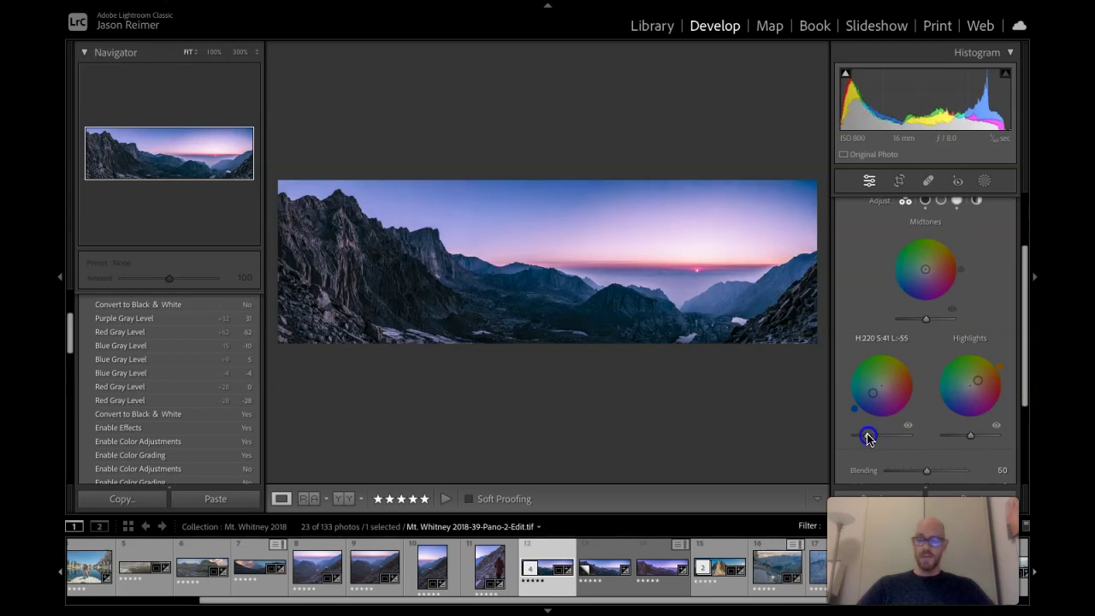
{"action": "mouse_move", "coordinate": [867, 438]}
{"action": "left_mouse_down"}
{"action": "mouse_move", "coordinate": [897, 439]}
{"action": "mouse_move", "coordinate": [871, 440]}
{"action": "mouse_move", "coordinate": [882, 439]}
{"action": "left_mouse_up"}
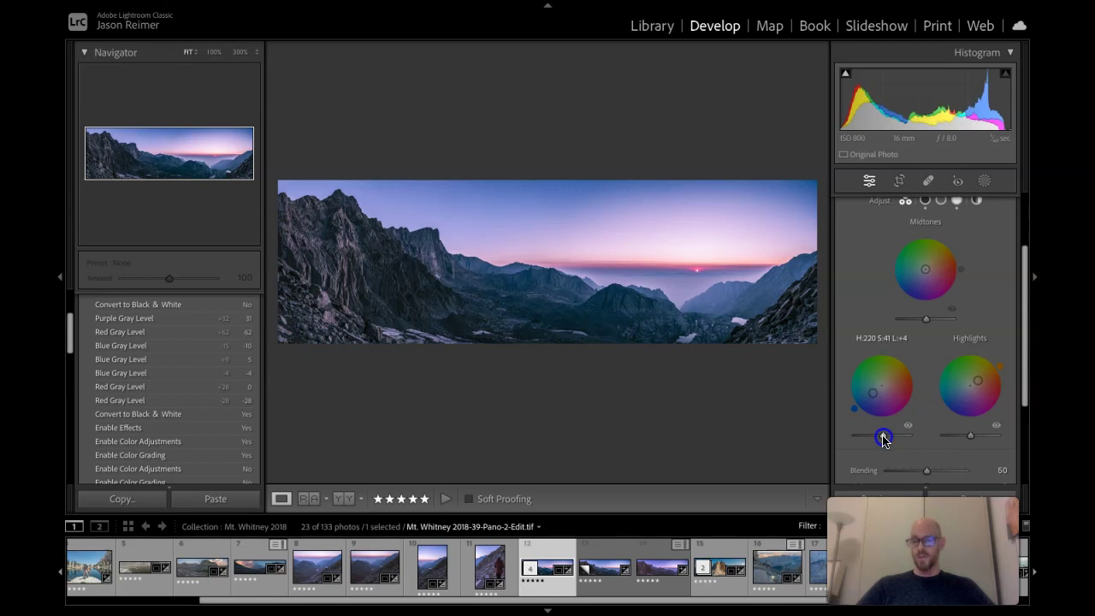
{"action": "left_click_drag", "start_coordinate": [884, 438], "coordinate": [882, 439]}
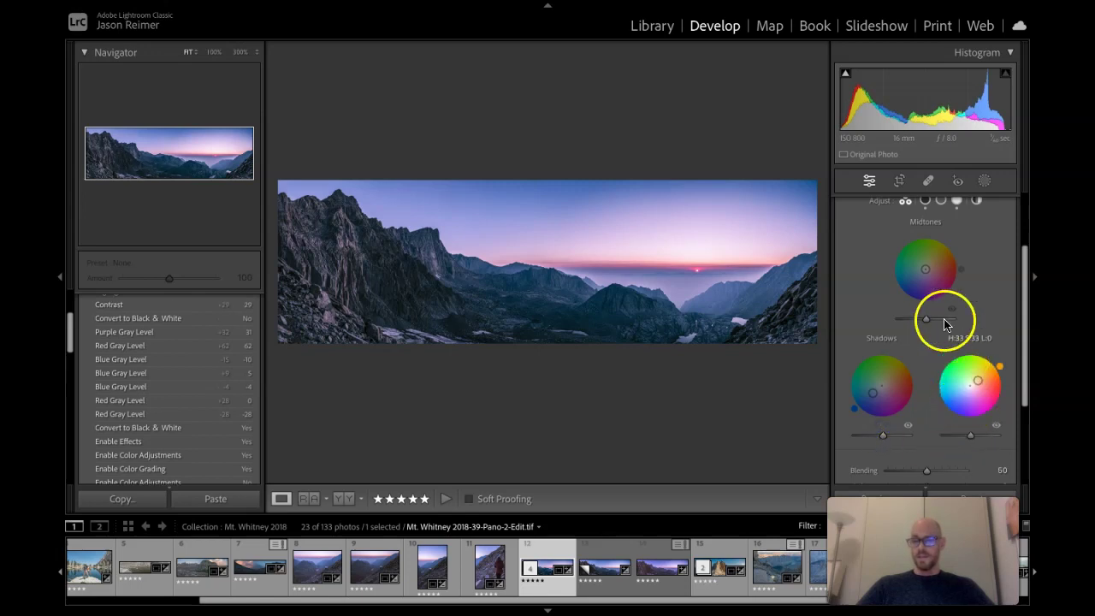
{"action": "mouse_move", "coordinate": [926, 272]}
{"action": "left_mouse_down"}
{"action": "mouse_move", "coordinate": [912, 283]}
{"action": "mouse_move", "coordinate": [930, 265]}
{"action": "left_mouse_up"}
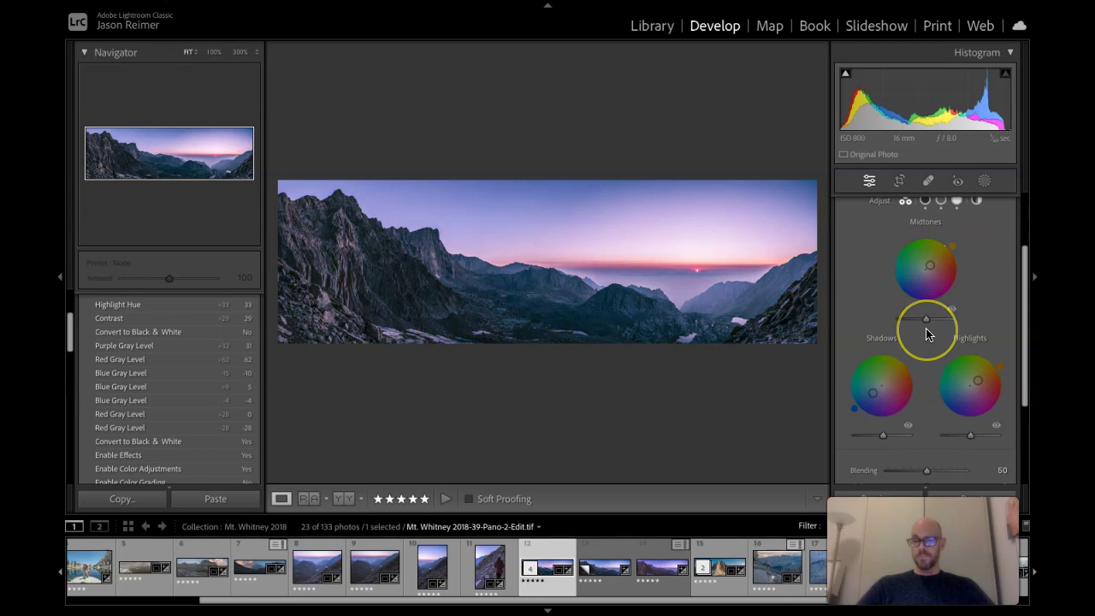
{"action": "scroll", "coordinate": [927, 334], "scroll_direction": "down", "scroll_amount": 3}
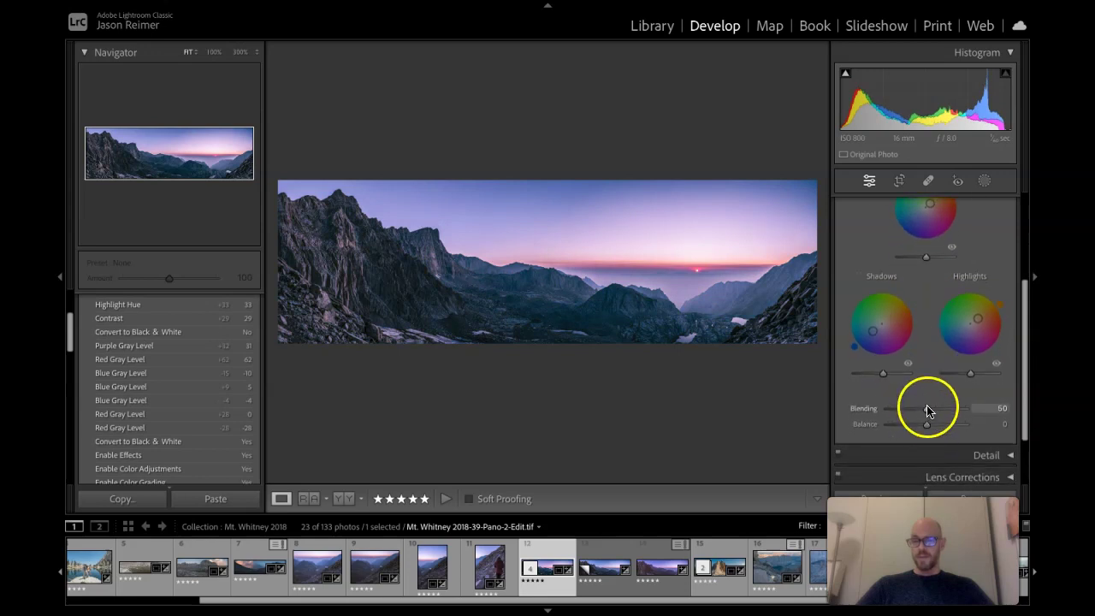
{"action": "left_click_drag", "start_coordinate": [941, 413], "coordinate": [896, 419]}
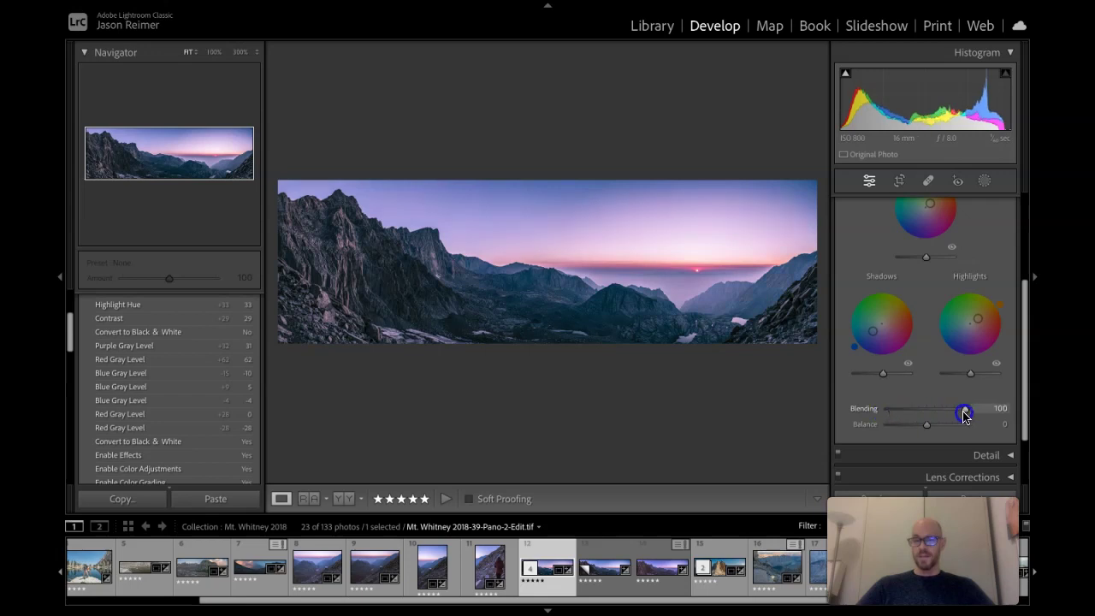
{"action": "mouse_move", "coordinate": [964, 414]}
{"action": "left_mouse_down"}
{"action": "mouse_move", "coordinate": [892, 416]}
{"action": "mouse_move", "coordinate": [958, 410]}
{"action": "mouse_move", "coordinate": [926, 412]}
{"action": "mouse_move", "coordinate": [928, 429]}
{"action": "mouse_move", "coordinate": [960, 430]}
{"action": "left_mouse_up"}
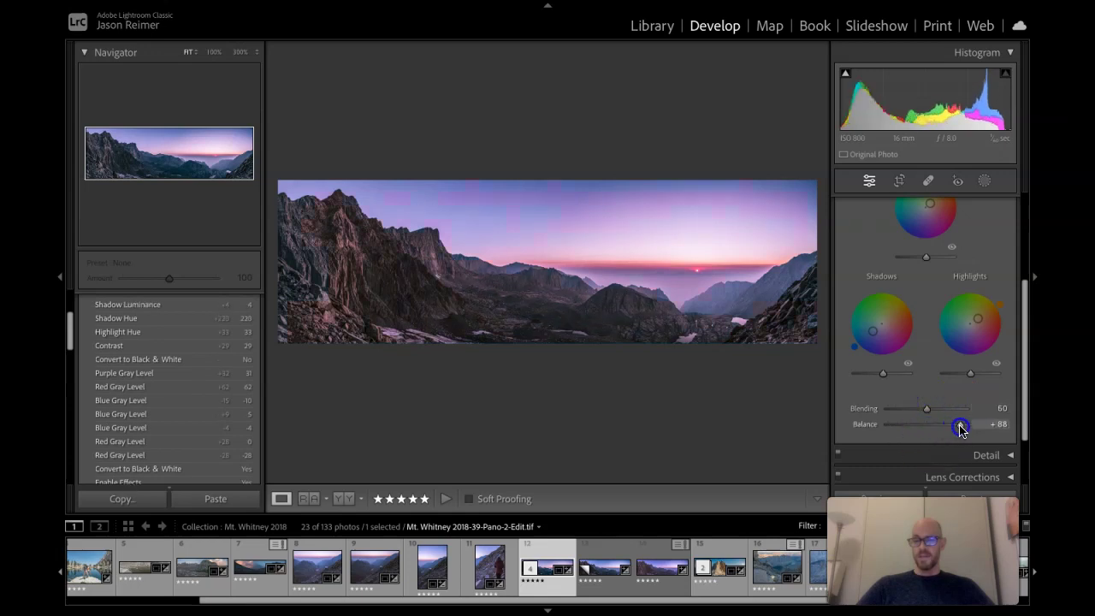
{"action": "left_click_drag", "start_coordinate": [890, 430], "coordinate": [927, 436]}
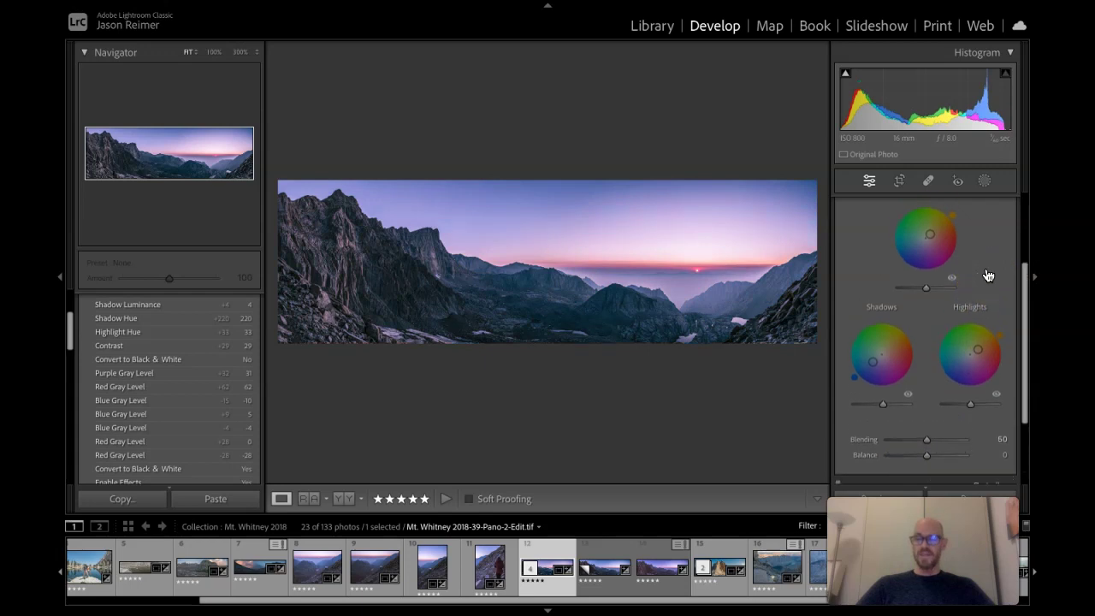
{"action": "scroll", "coordinate": [988, 275], "scroll_direction": "up", "scroll_amount": 3}
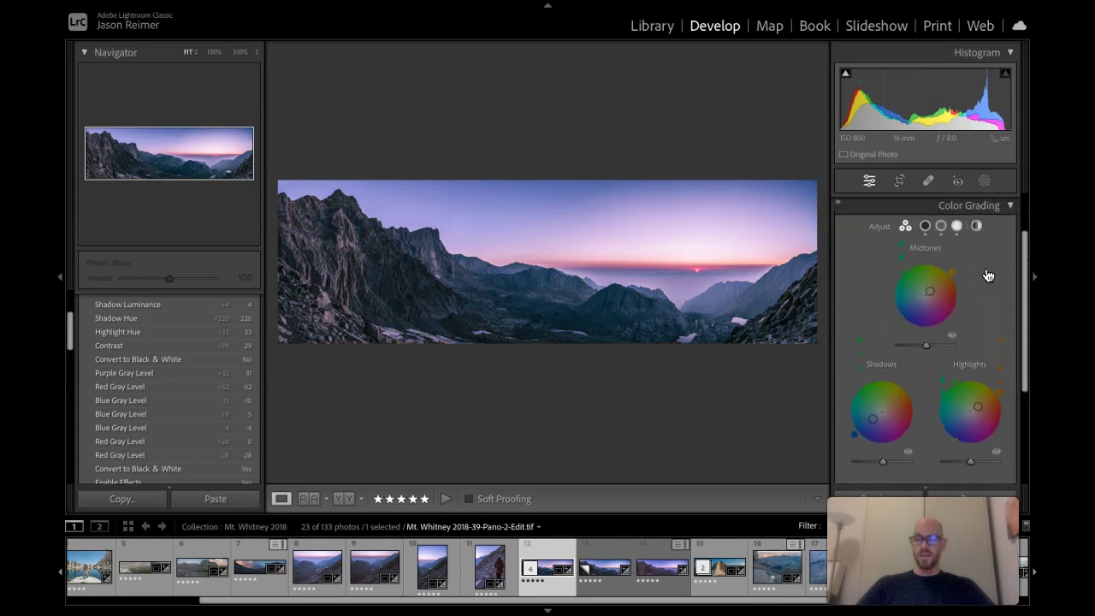
{"action": "scroll", "coordinate": [988, 275], "scroll_direction": "up", "scroll_amount": 1}
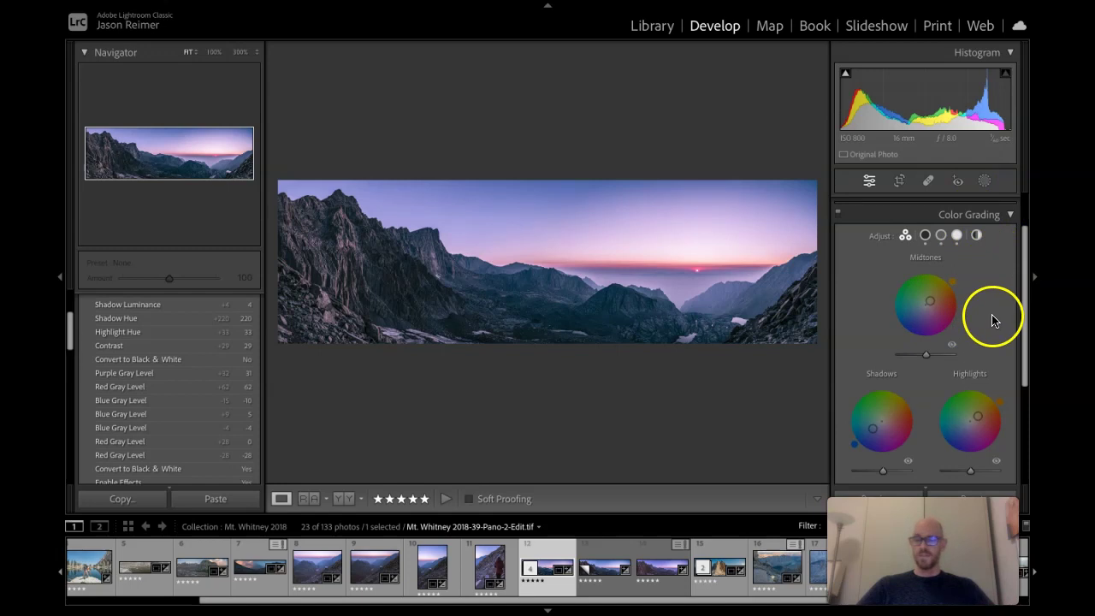
{"action": "scroll", "coordinate": [990, 304], "scroll_direction": "down", "scroll_amount": 1}
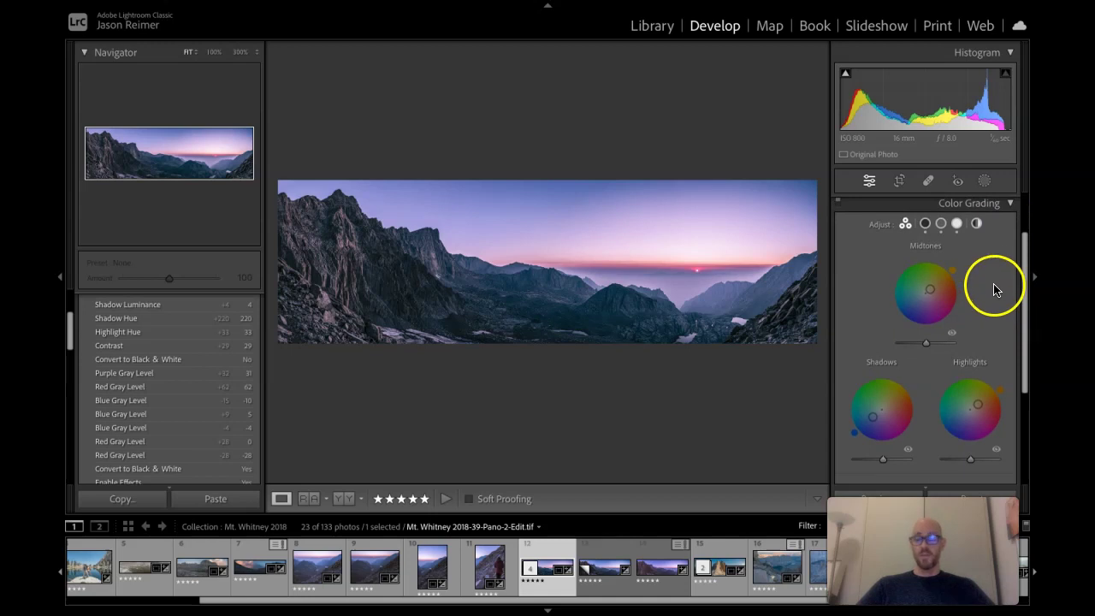
Step: Collapse Color Grading and toggle it off and back on to compare the grade
{"action": "left_click", "coordinate": [1011, 206]}
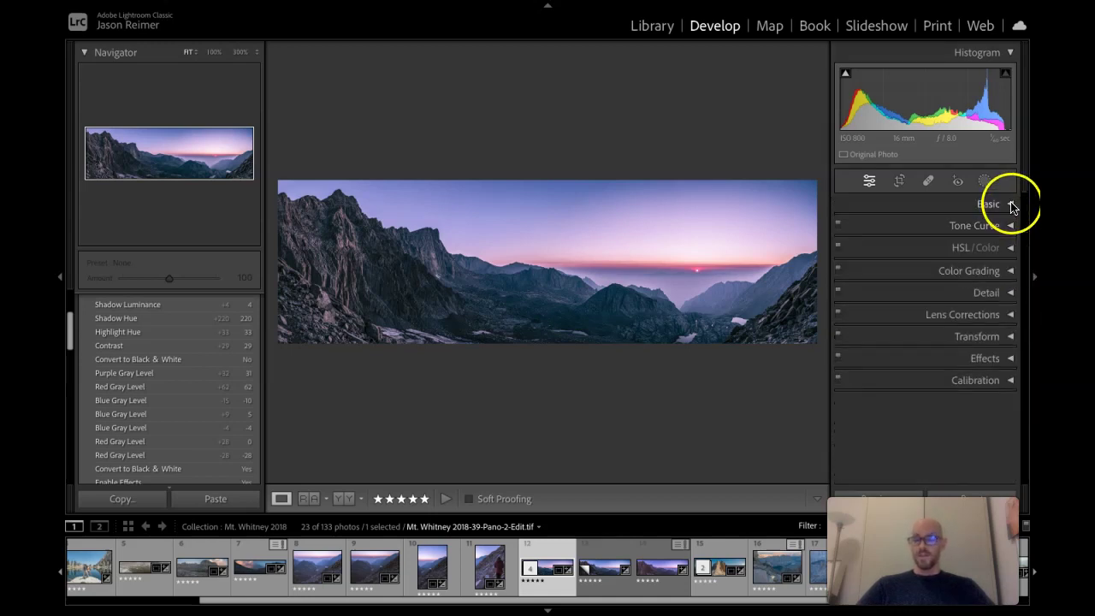
{"action": "left_click", "coordinate": [837, 272]}
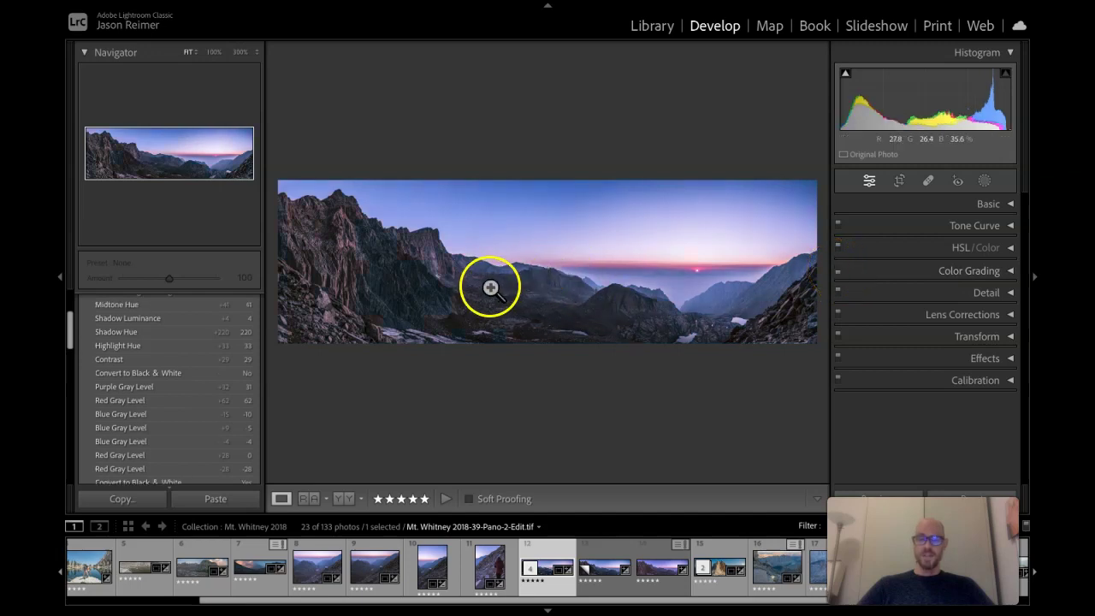
{"action": "left_click", "coordinate": [838, 272]}
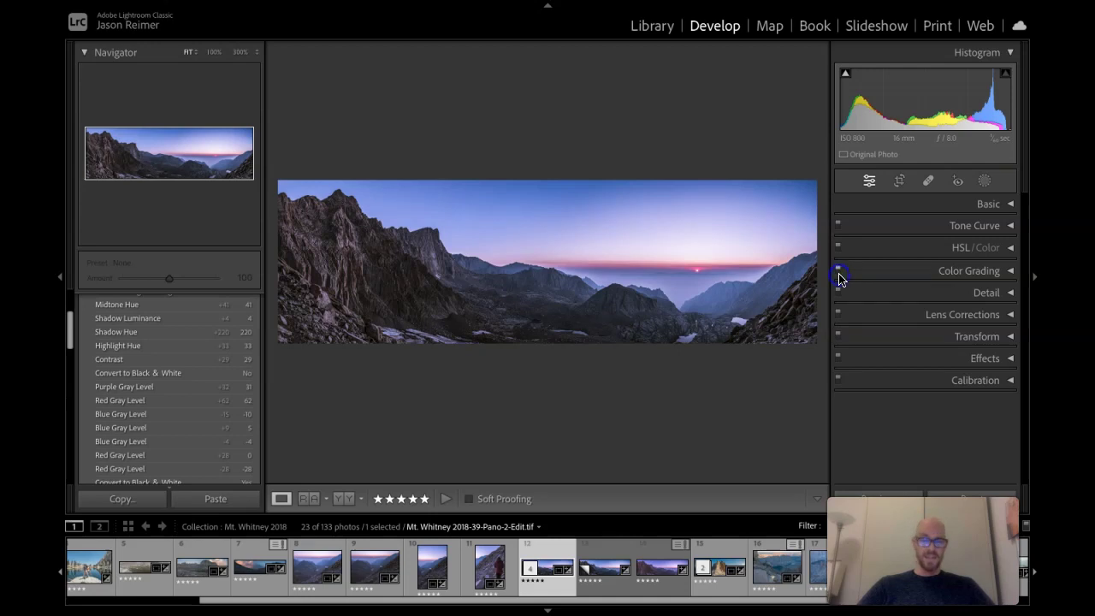
{"action": "left_click", "coordinate": [839, 272]}
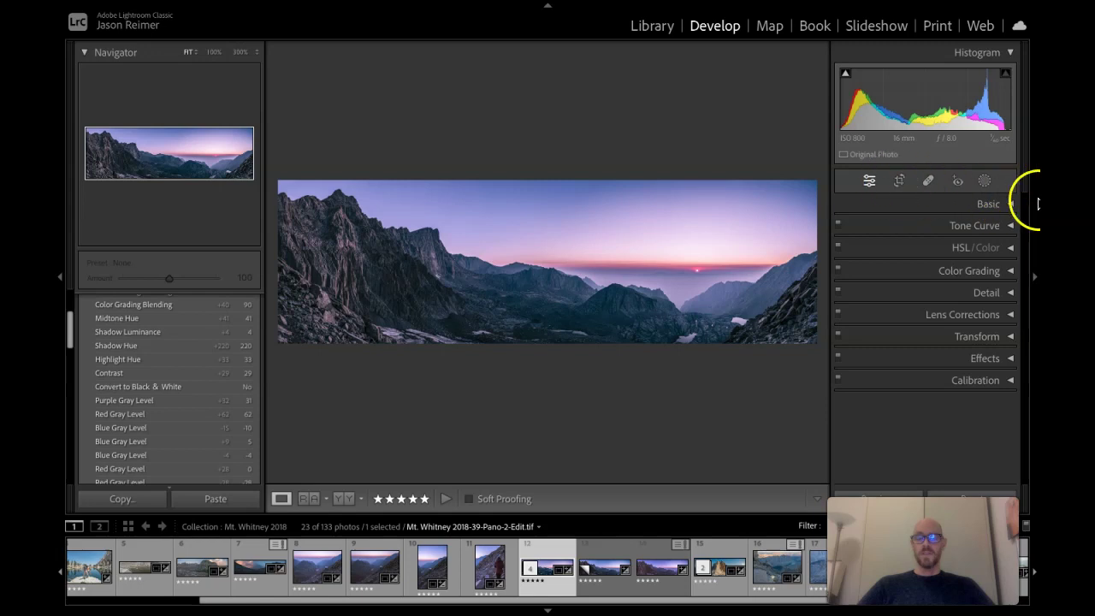
{"action": "left_click", "coordinate": [985, 183]}
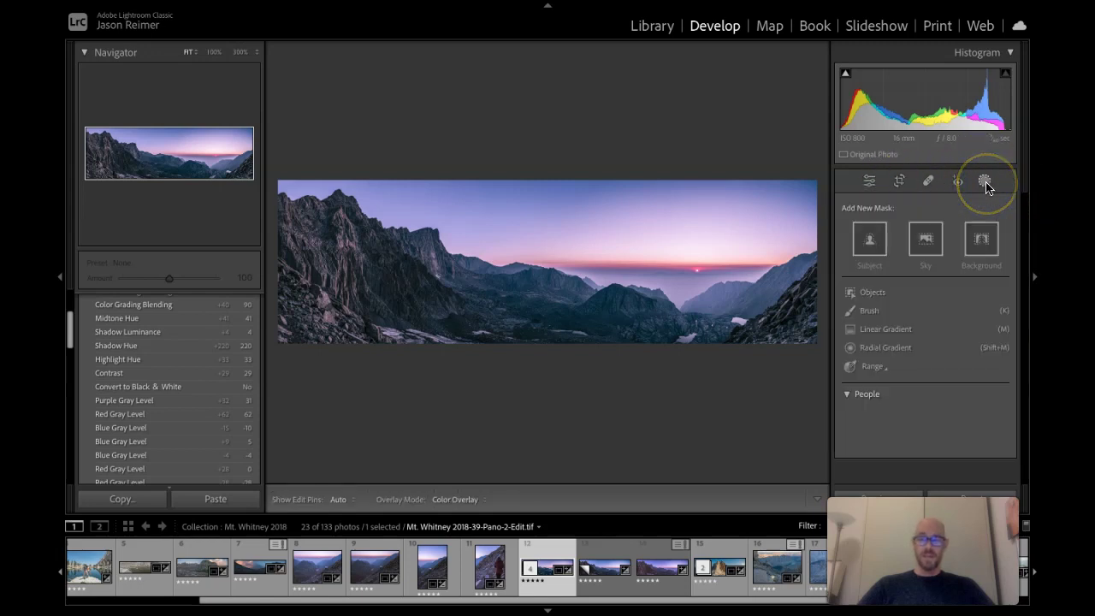
{"action": "left_click", "coordinate": [986, 184]}
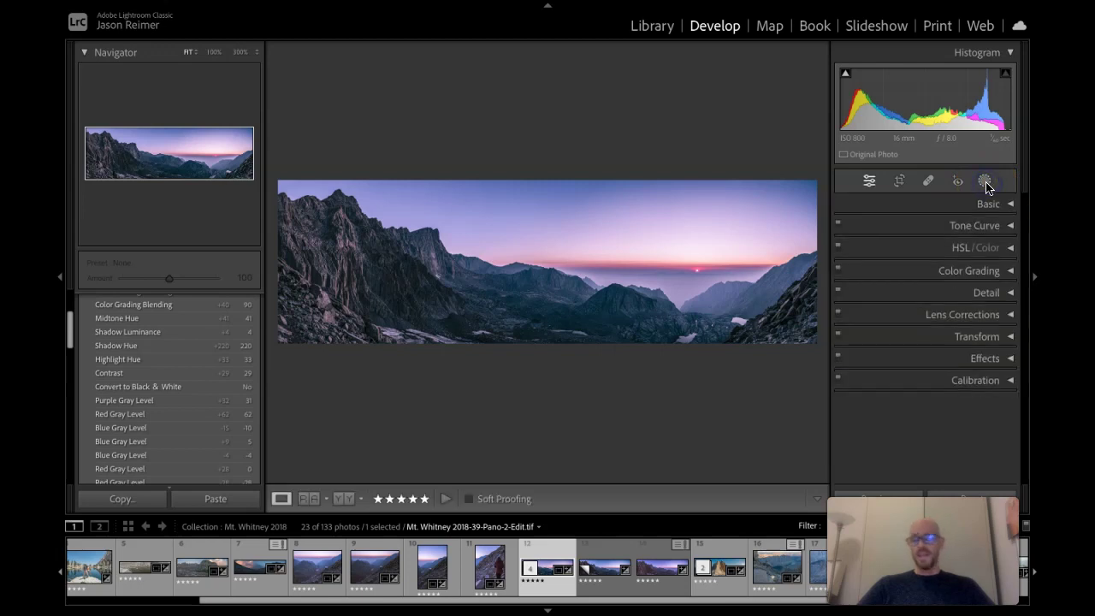